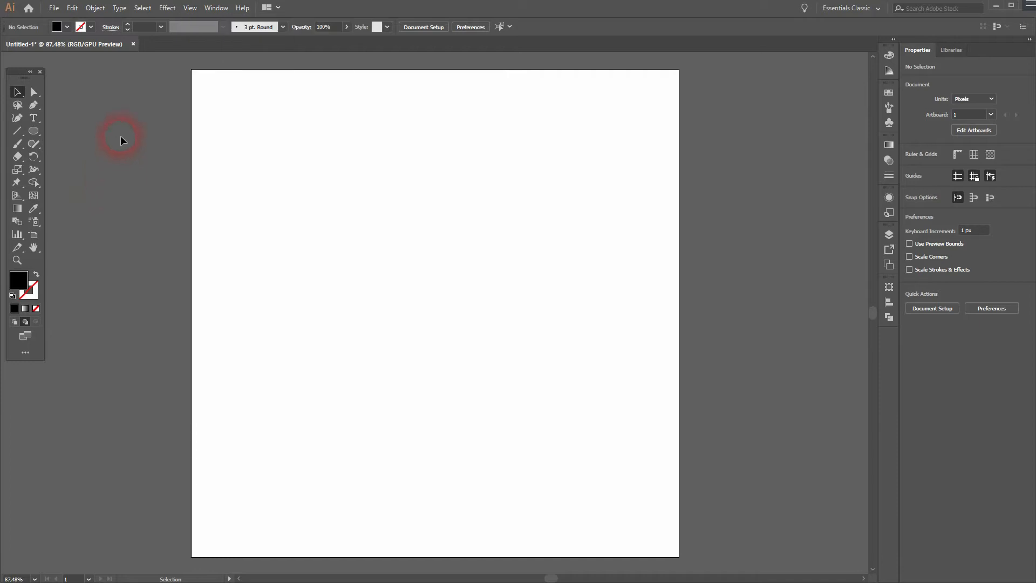
# - Add the text "pxp" and enlarge it to about 221 pt near the middle of the artboard
pyautogui.click(33, 123)
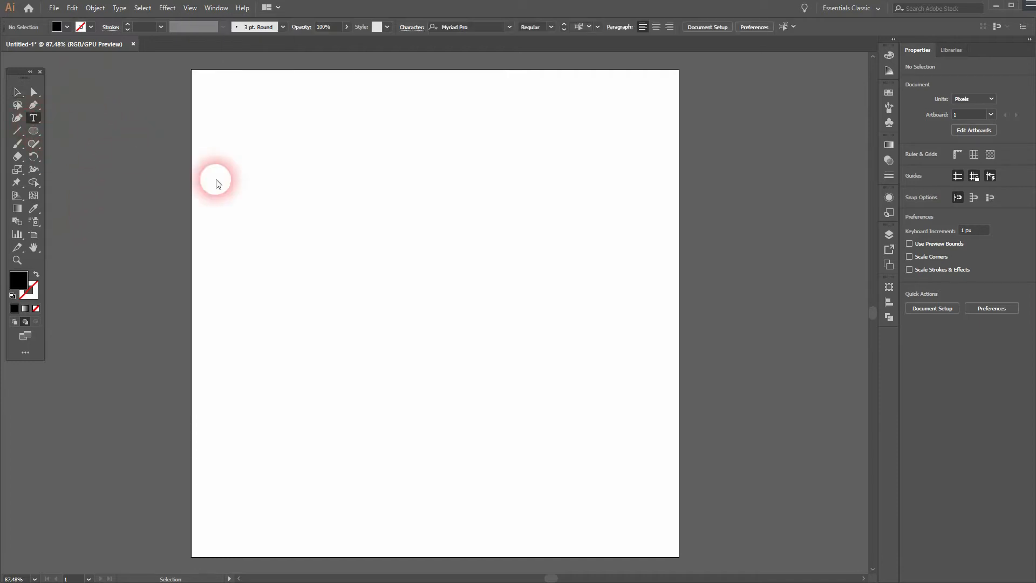
pyautogui.click(377, 267)
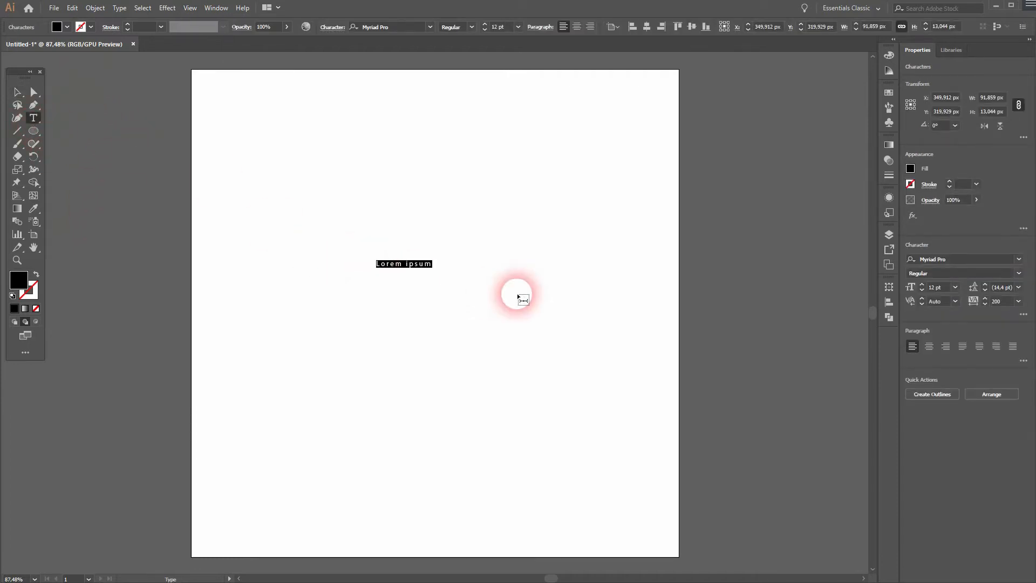
pyautogui.write('PXP')
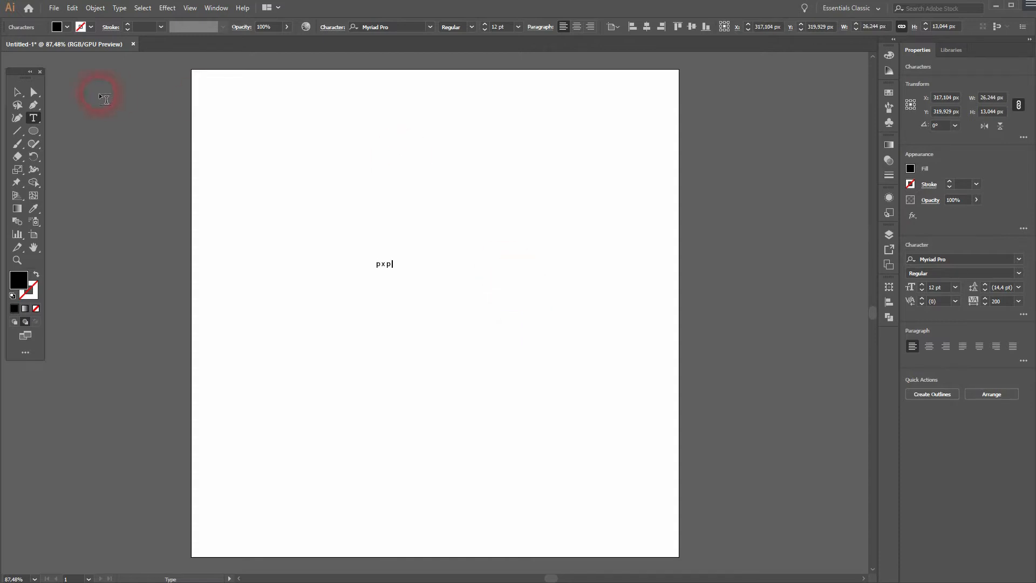
pyautogui.click(377, 266)
pyautogui.moveTo(392, 260); pyautogui.dragTo(532, 169)
pyautogui.moveTo(451, 274); pyautogui.dragTo(518, 293)
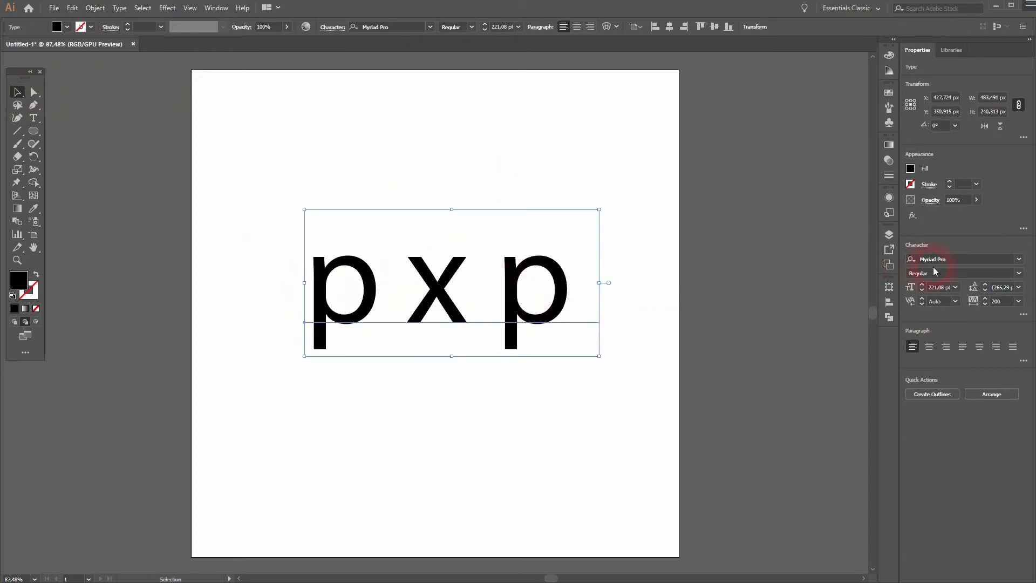
# - Set the text's font to Acumin Variable Concept in the Semibold style
pyautogui.click(1019, 259)
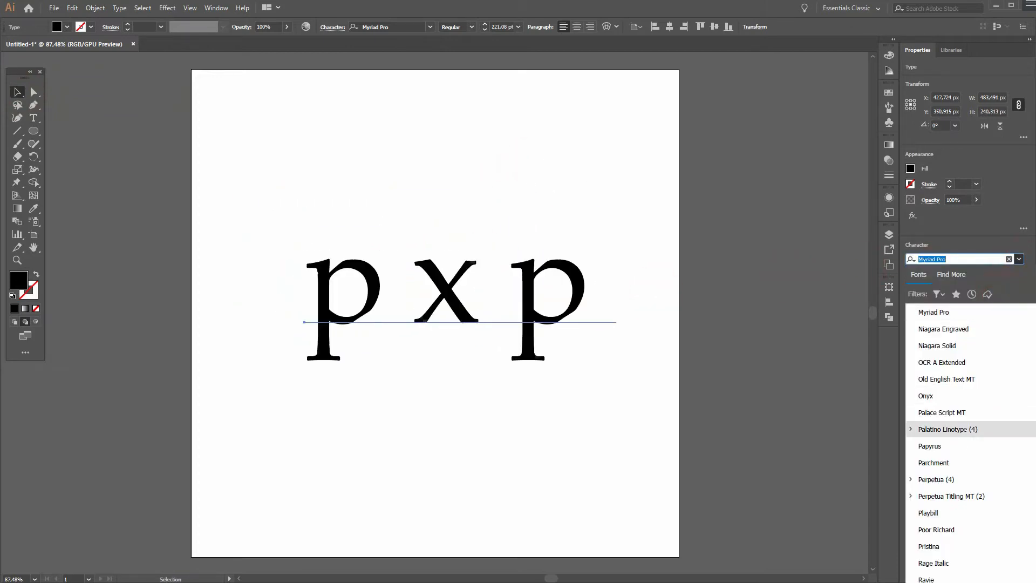
pyautogui.scroll(15, 966, 431)
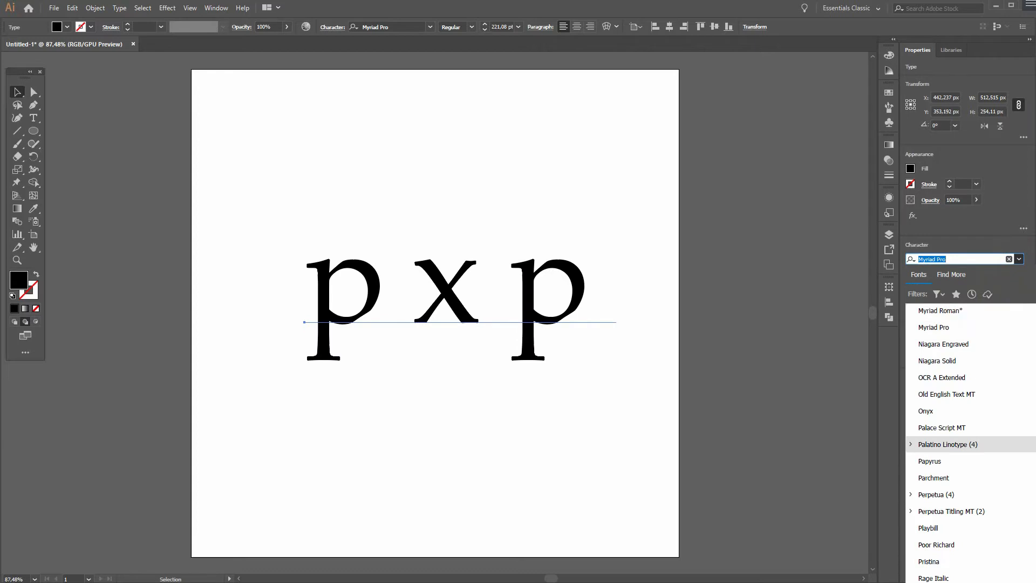
pyautogui.click(985, 317)
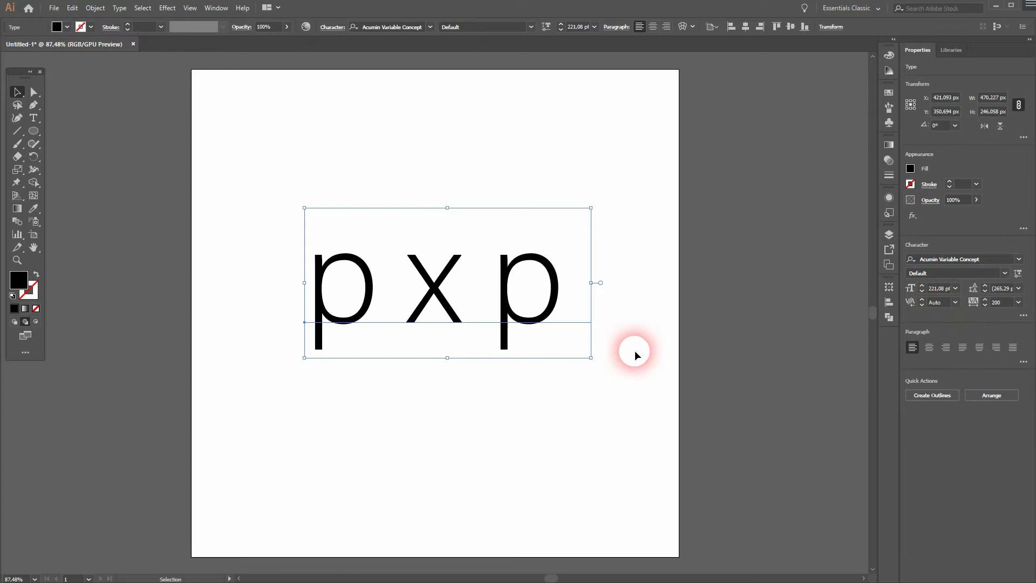
pyautogui.click(1005, 273)
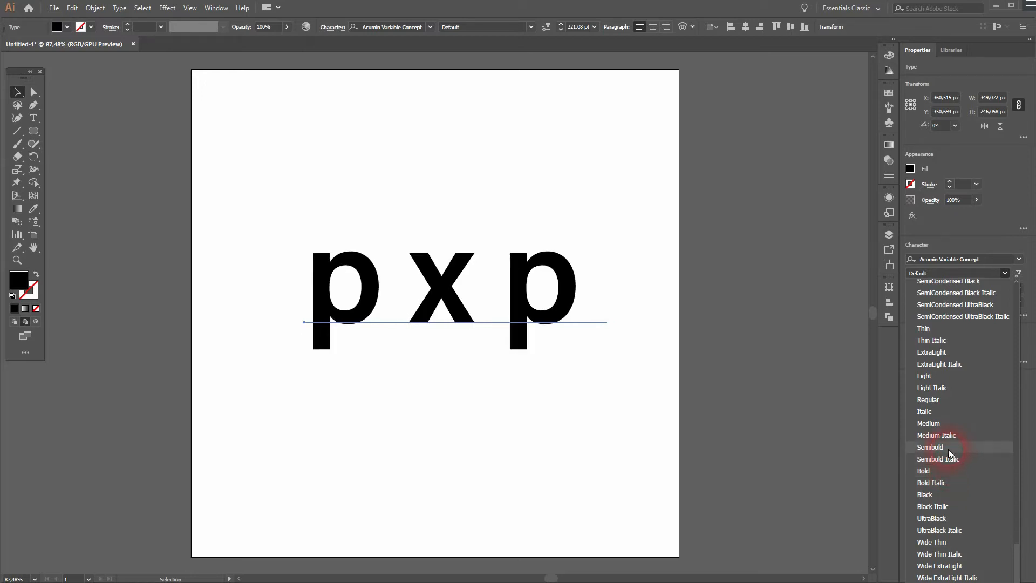
pyautogui.click(950, 452)
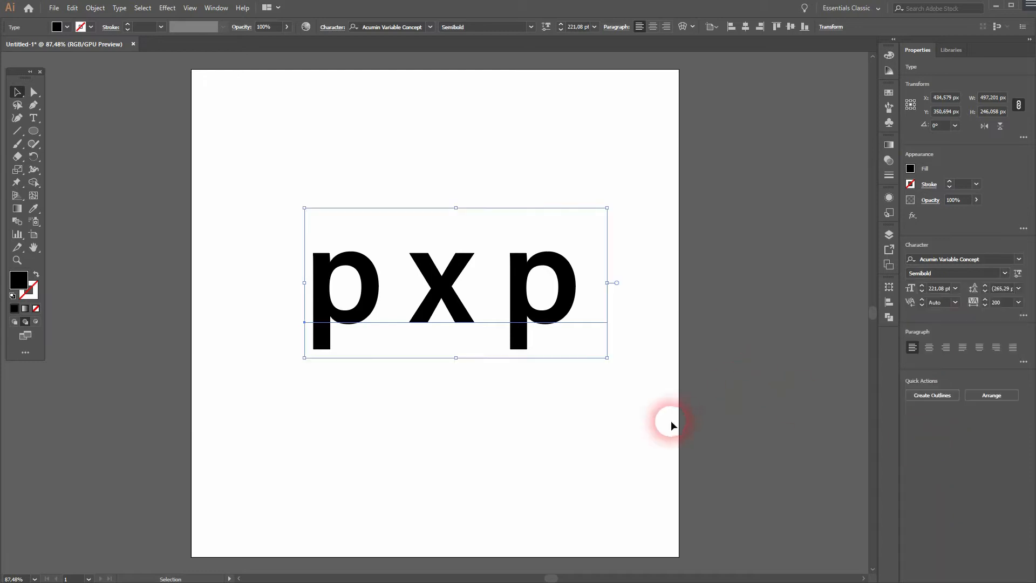
# - Try a tracking of 0 on the text and set it back to 200
pyautogui.click(1018, 303)
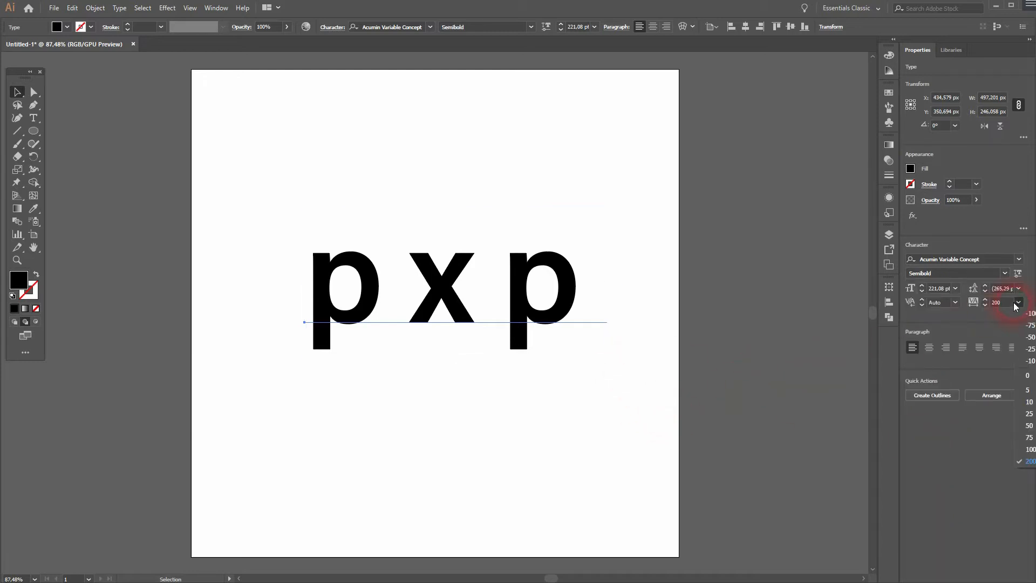
pyautogui.click(1028, 376)
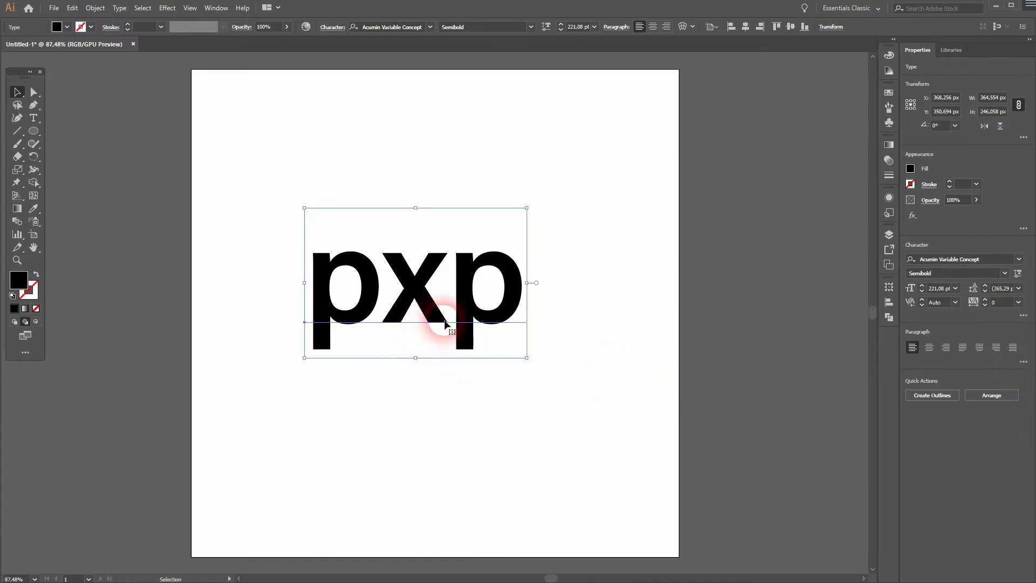
pyautogui.click(1018, 302)
pyautogui.click(1030, 465)
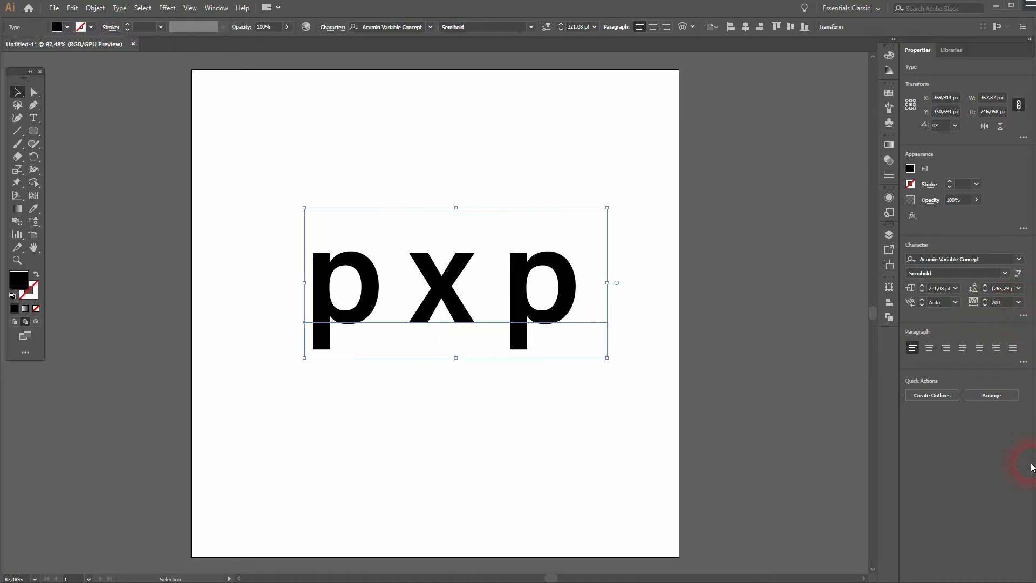
# - Convert the text to outlines and centre it horizontally and vertically on the artboard
pyautogui.rightClick(438, 289)
pyautogui.click(500, 360)
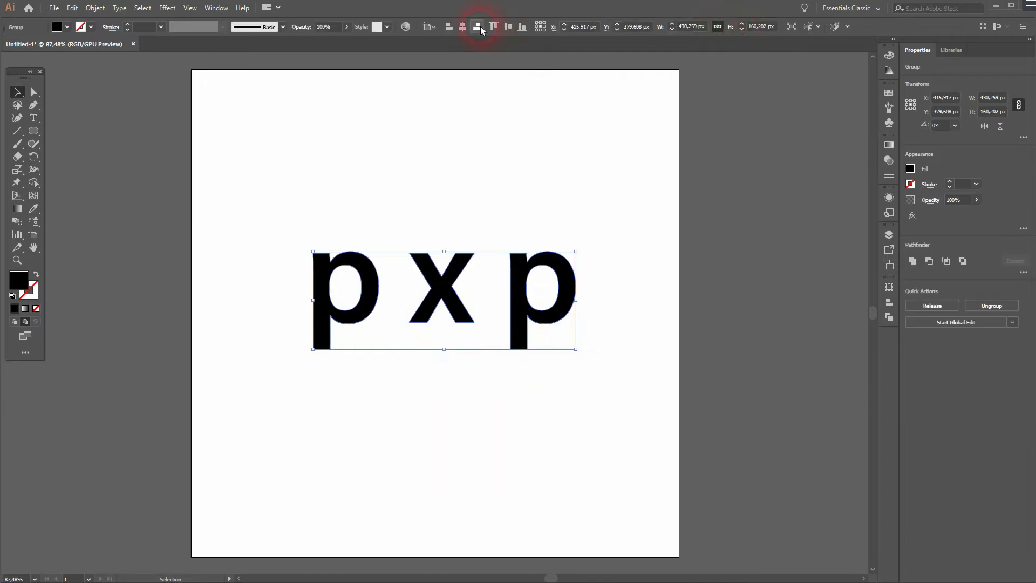
pyautogui.click(463, 27)
pyautogui.click(507, 26)
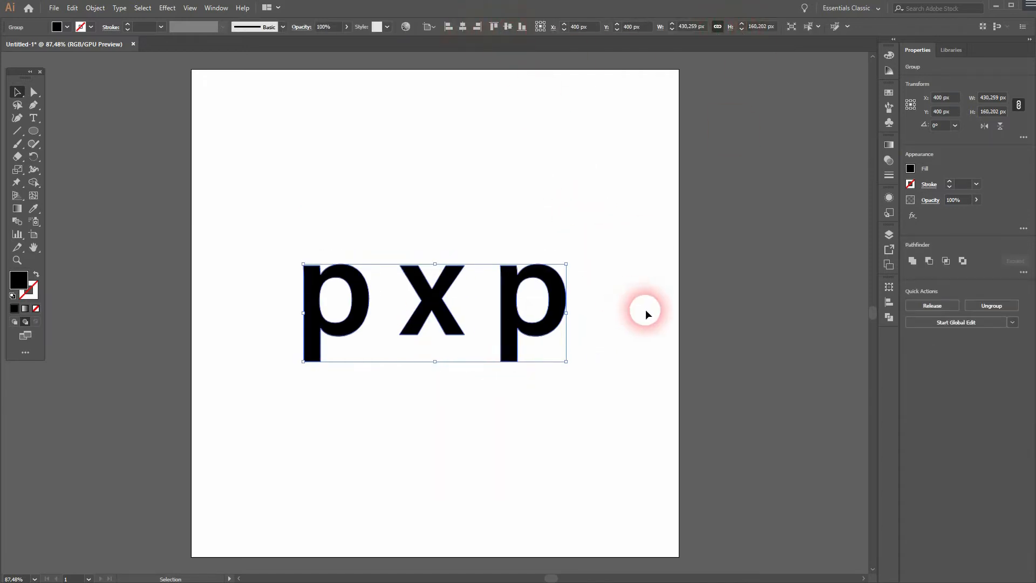
pyautogui.hotkey('ctrl', '0')
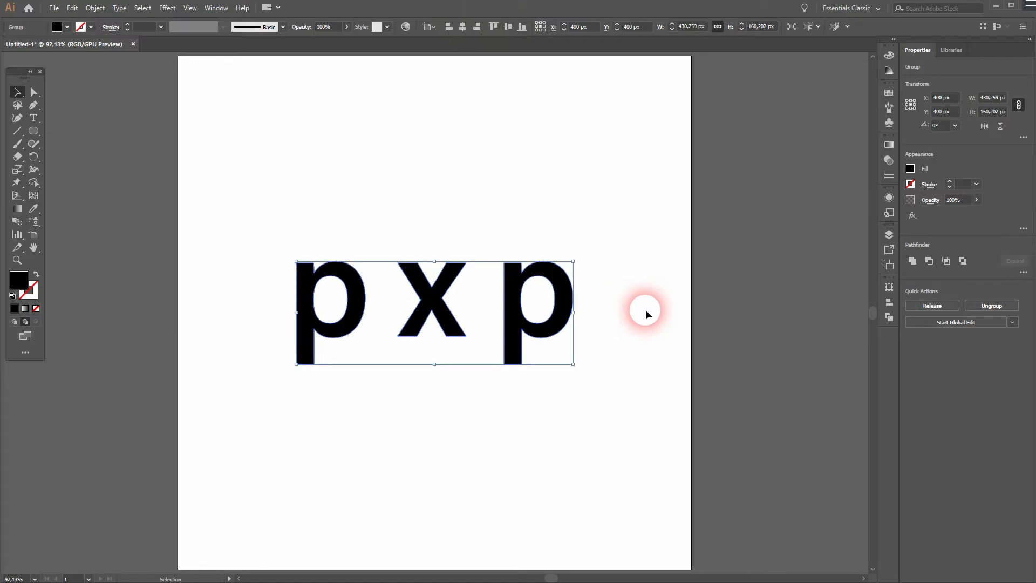
pyautogui.click(645, 309)
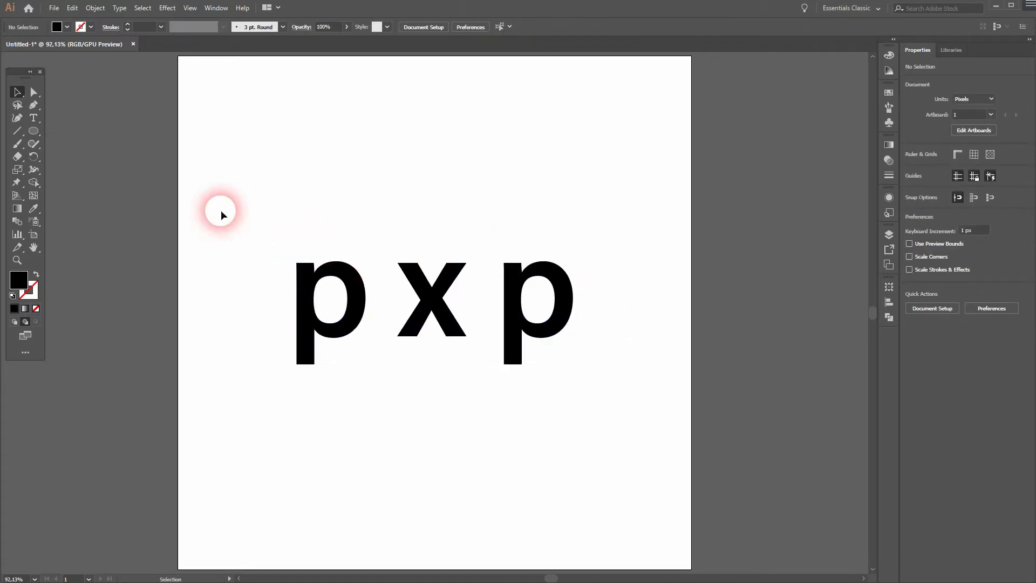
# - Draw a red-filled ellipse about 663 by 337 px behind the letters using the Draw Behind mode
pyautogui.moveTo(37, 132); pyautogui.dragTo(89, 156)
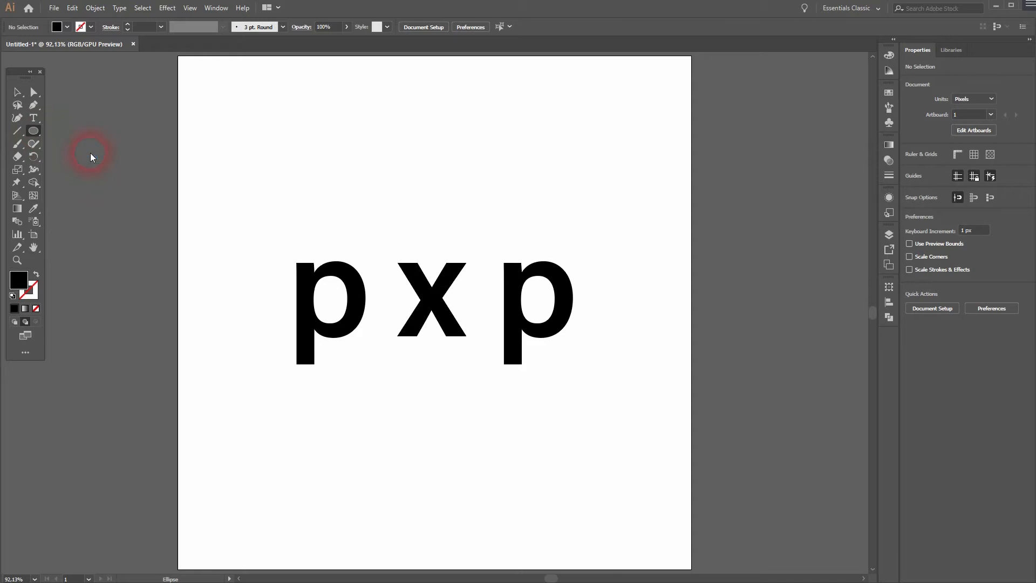
pyautogui.click(67, 27)
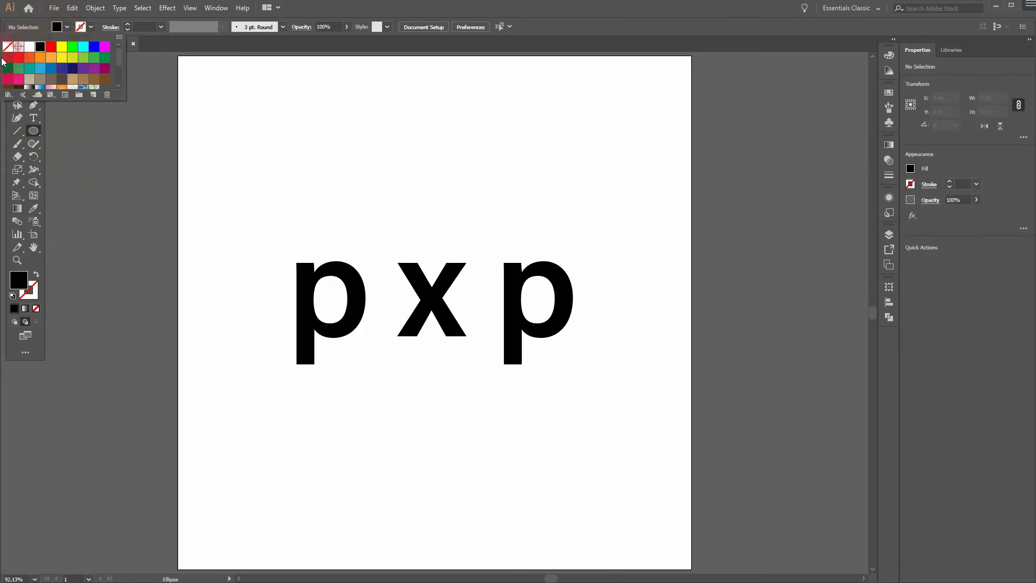
pyautogui.click(18, 58)
pyautogui.click(33, 116)
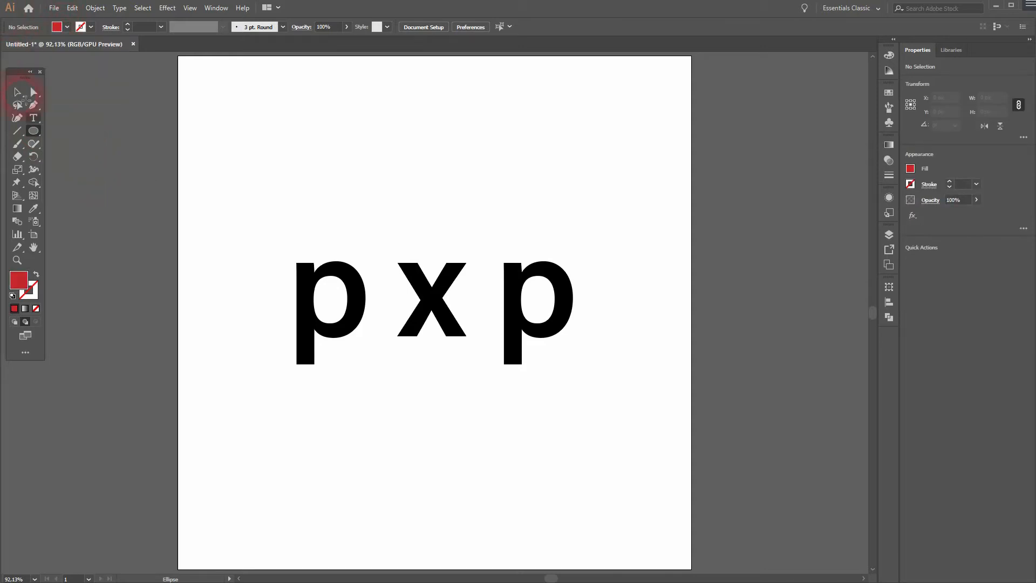
pyautogui.click(14, 322)
pyautogui.click(26, 322)
pyautogui.moveTo(230, 201)
pyautogui.mouseDown()
pyautogui.moveTo(640, 370)
pyautogui.moveTo(648, 399)
pyautogui.moveTo(665, 409)
pyautogui.moveTo(656, 417)
pyautogui.mouseUp()
# - Centre the red ellipse horizontally and vertically on the artboard and return to the Draw Normal mode
pyautogui.click(462, 27)
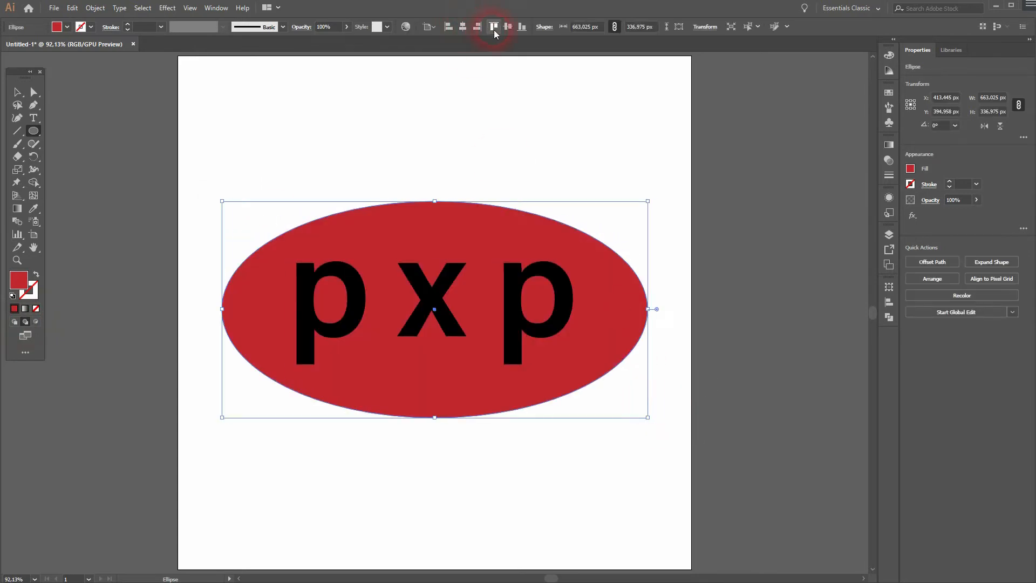
pyautogui.click(507, 27)
pyautogui.click(15, 322)
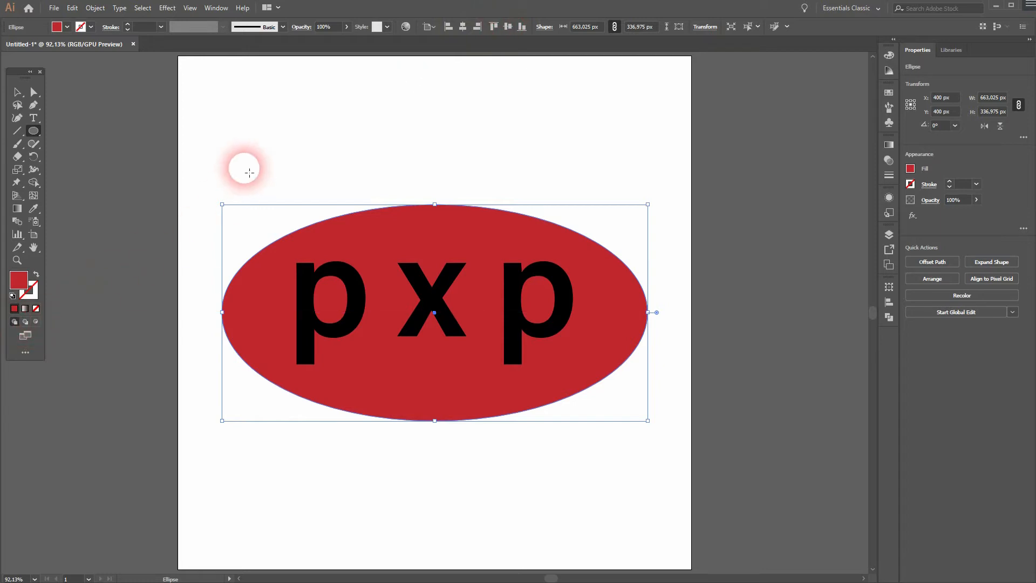
# - Resize the red ellipse around its centre to about 634 by 287 px
pyautogui.moveTo(435, 421); pyautogui.dragTo(440, 416)
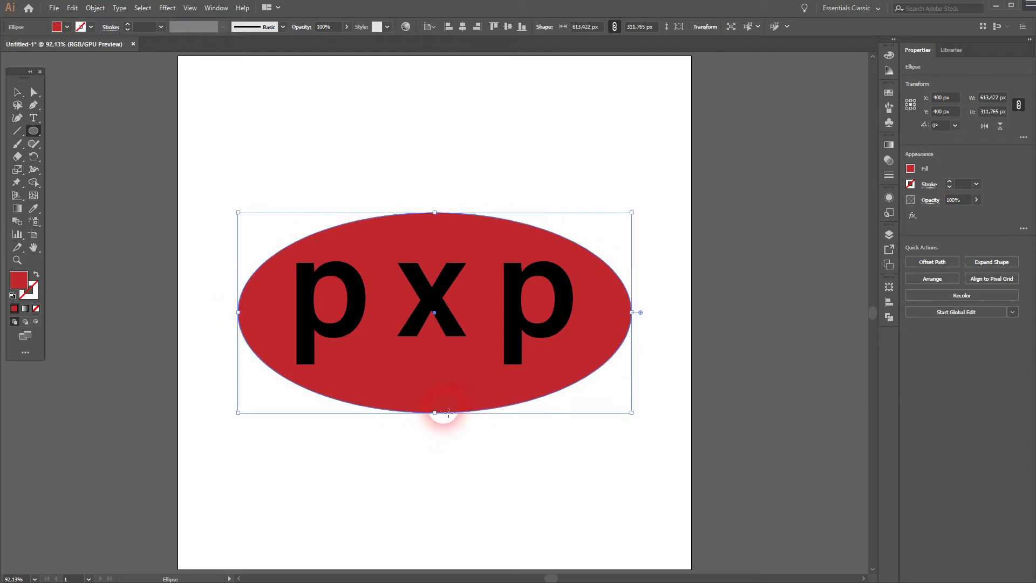
pyautogui.moveTo(442, 417); pyautogui.dragTo(442, 409)
pyautogui.moveTo(238, 312); pyautogui.dragTo(235, 314)
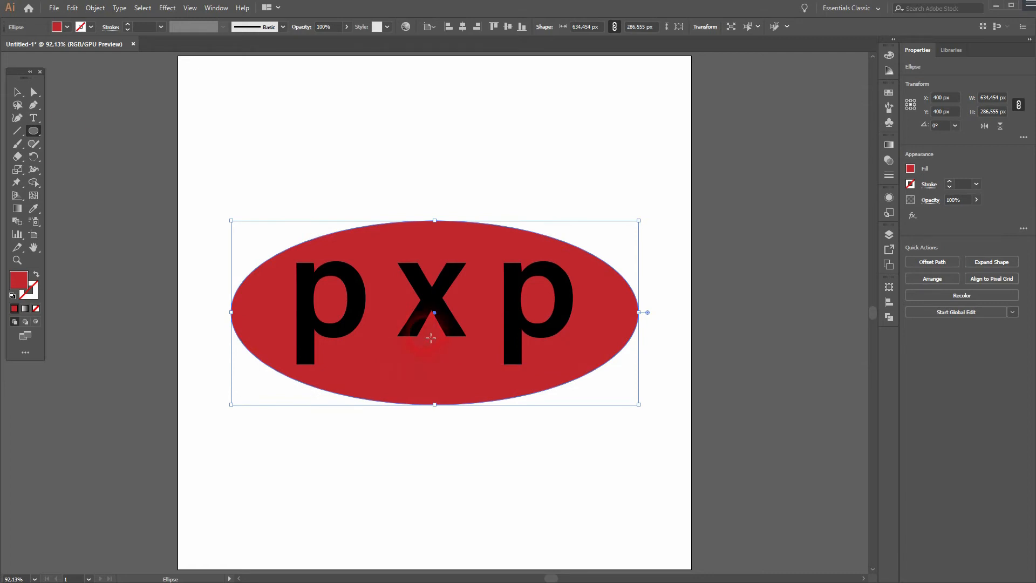
# - Duplicate the red ellipse upward and fill the copy with orange
pyautogui.click(17, 91)
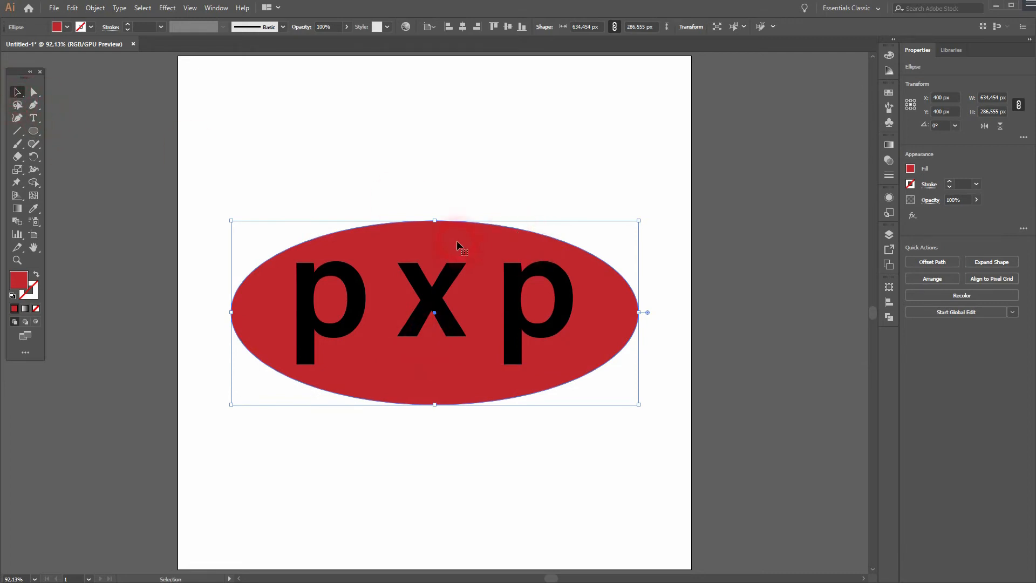
pyautogui.moveTo(458, 244); pyautogui.dragTo(480, 210)
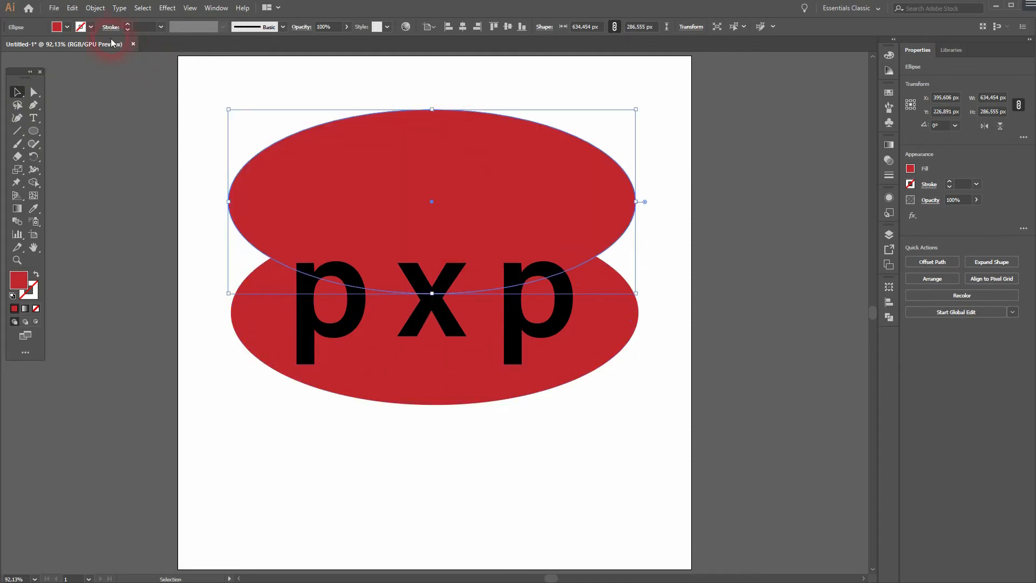
pyautogui.click(67, 27)
pyautogui.click(44, 62)
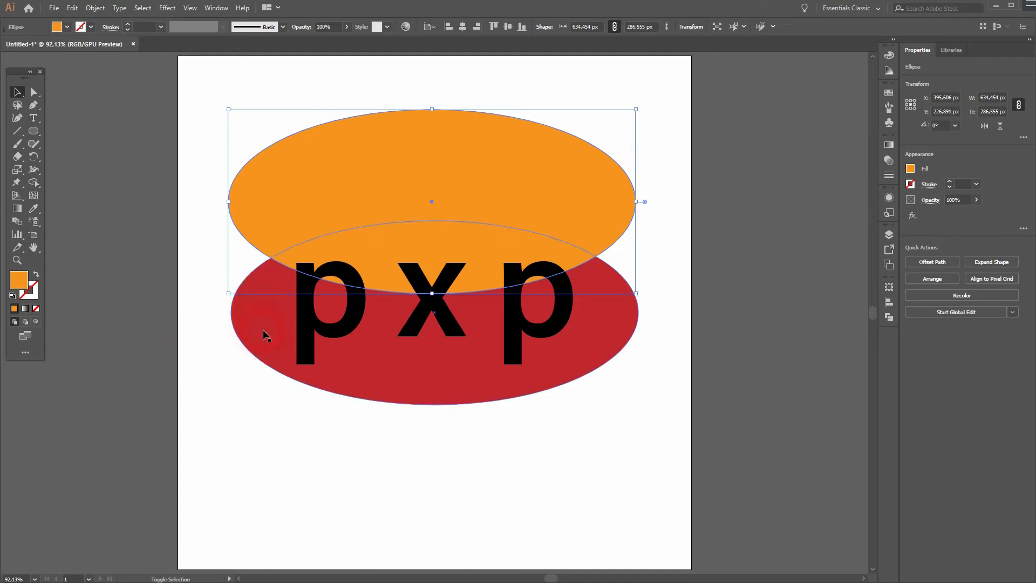
# - Align the orange and red ellipses to each other by their horizontal and vertical centres
pyautogui.keyDown('shift'); pyautogui.click(331, 214); pyautogui.keyUp('shift')
pyautogui.click(464, 26)
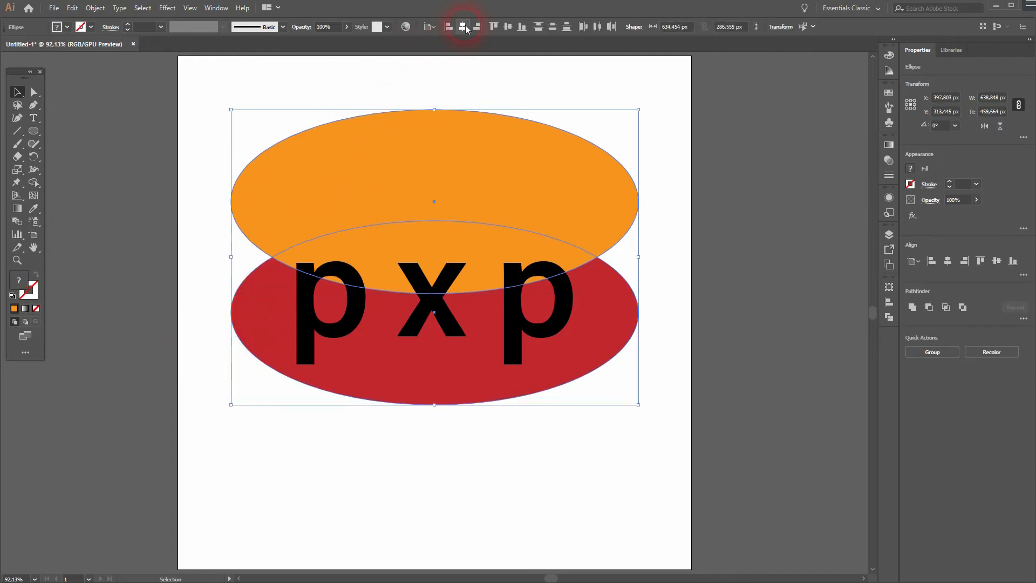
pyautogui.click(507, 27)
pyautogui.click(343, 441)
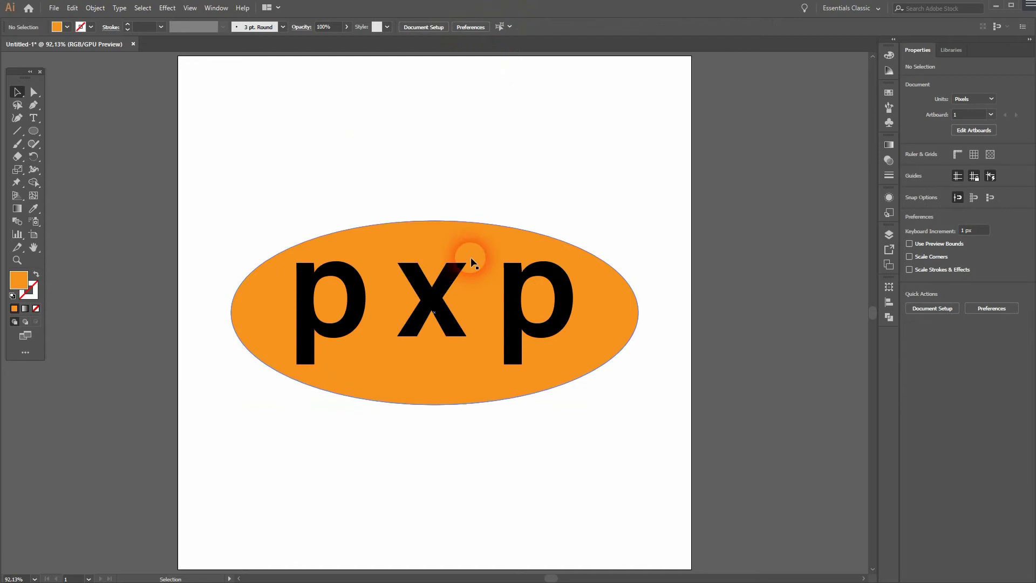
# - Nudge the orange ellipse up 15 px to Y 385 px, exposing the red one along its lower edge
pyautogui.click(474, 235)
pyautogui.press('Up')
pyautogui.press('Up')
pyautogui.press('Up')
pyautogui.press('Up')
pyautogui.press('Up')
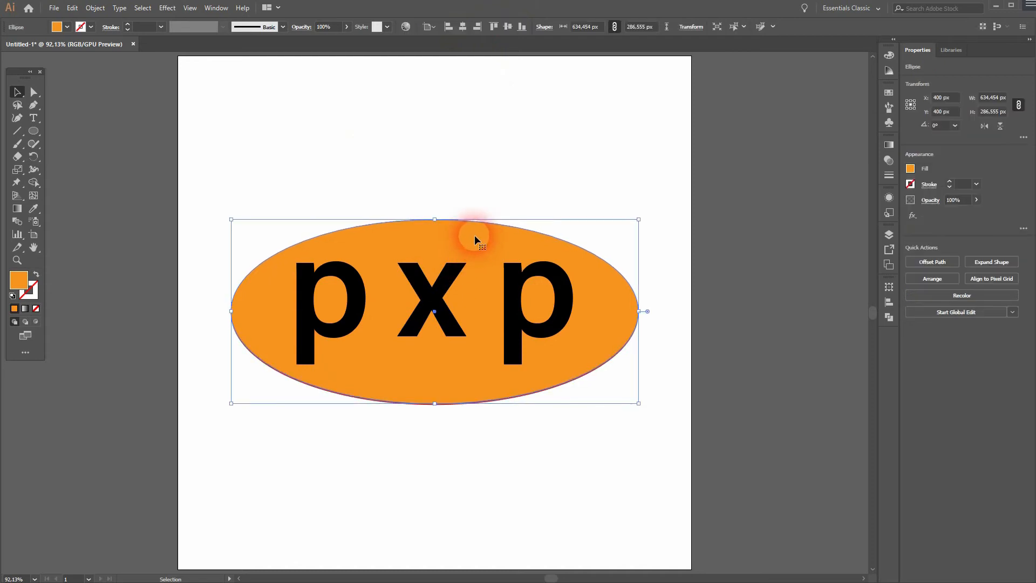
pyautogui.press('Up')
pyautogui.press('Up')
pyautogui.press('Up')
pyautogui.press('Up')
pyautogui.press('Up')
pyautogui.press('Up')
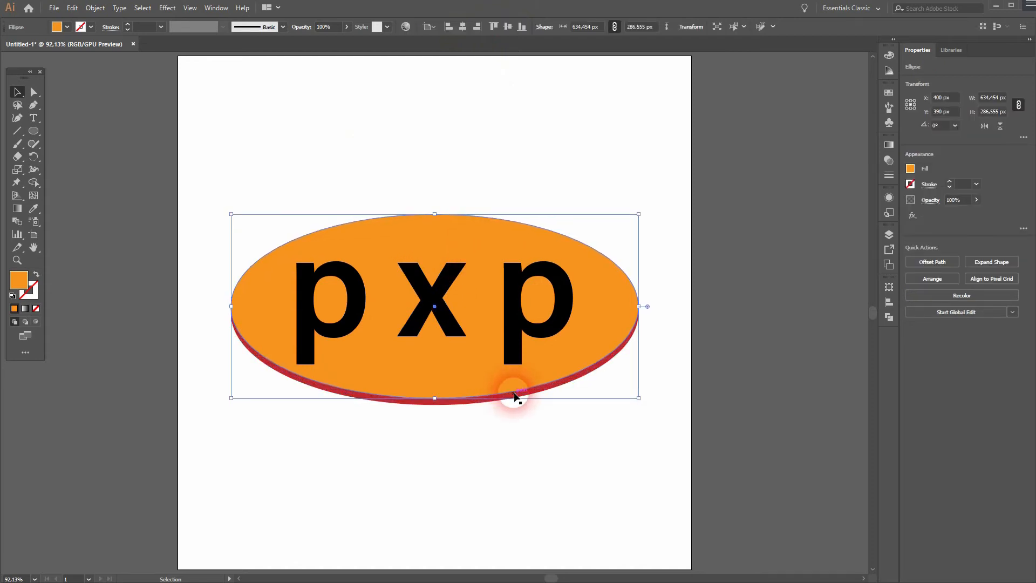
pyautogui.press('Up')
pyautogui.press('Up')
pyautogui.press('Up')
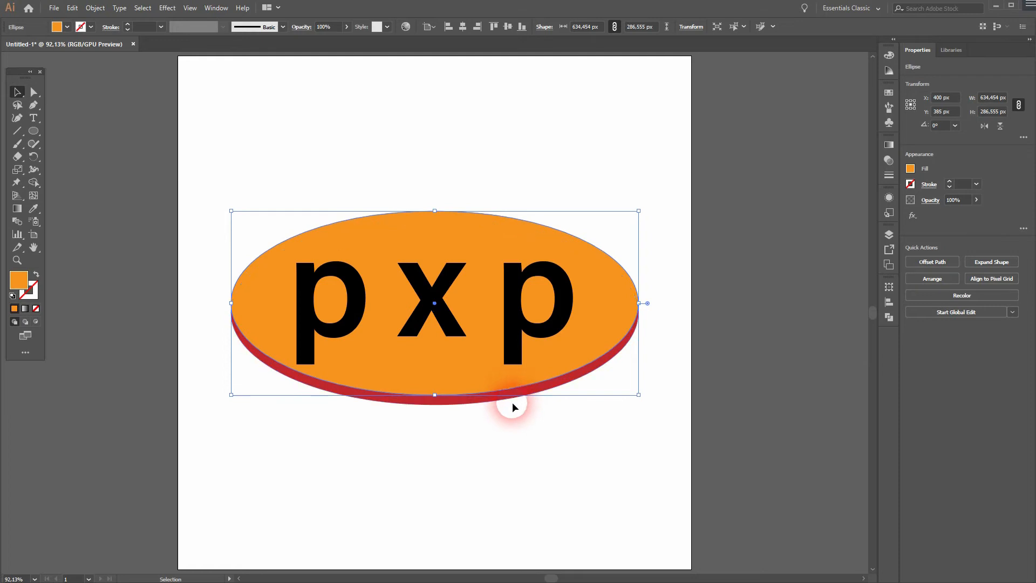
# - Nudge the red ellipse down 15 px to Y 415 px to thicken the visible lower rim
pyautogui.click(397, 405)
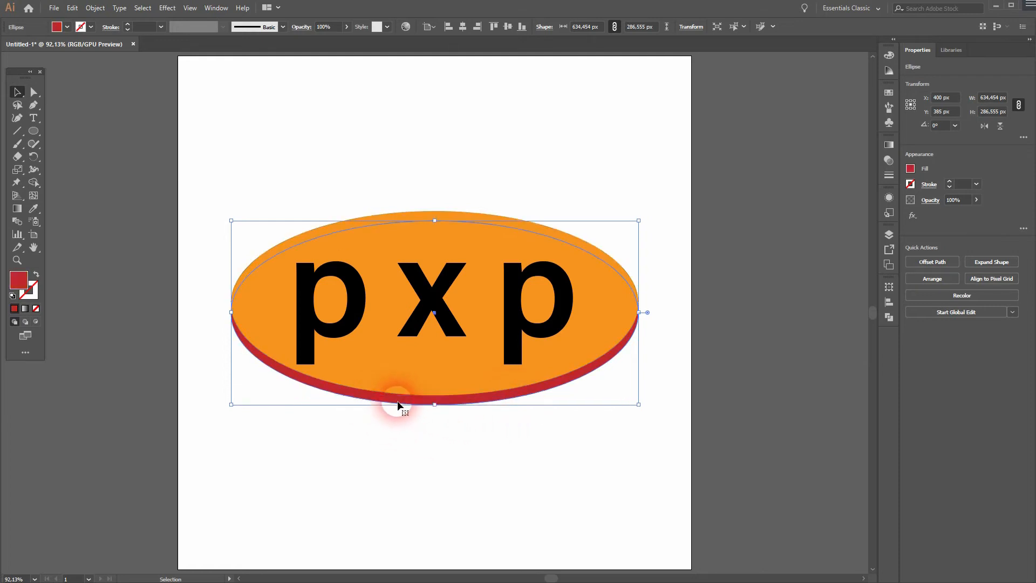
pyautogui.press('Down')
pyautogui.press('Down')
pyautogui.press('Down')
pyautogui.press('Down')
pyautogui.press('Down')
pyautogui.press('Down')
pyautogui.press('Down')
pyautogui.press('Down')
pyautogui.press('Down')
pyautogui.press('Down')
pyautogui.press('Down')
pyautogui.press('Down')
pyautogui.press('Down')
pyautogui.press('Down')
pyautogui.press('Down')
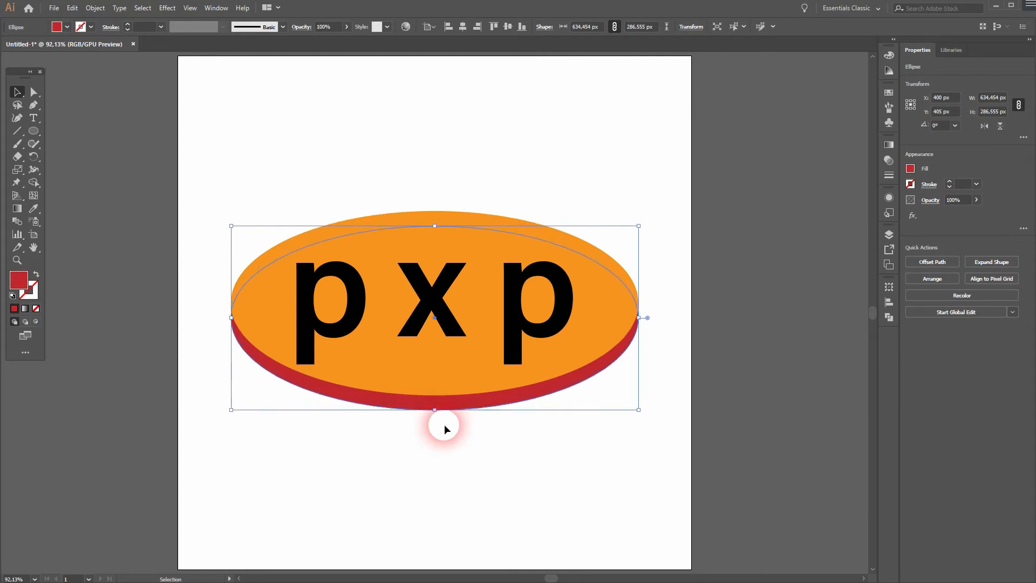
pyautogui.press('Down')
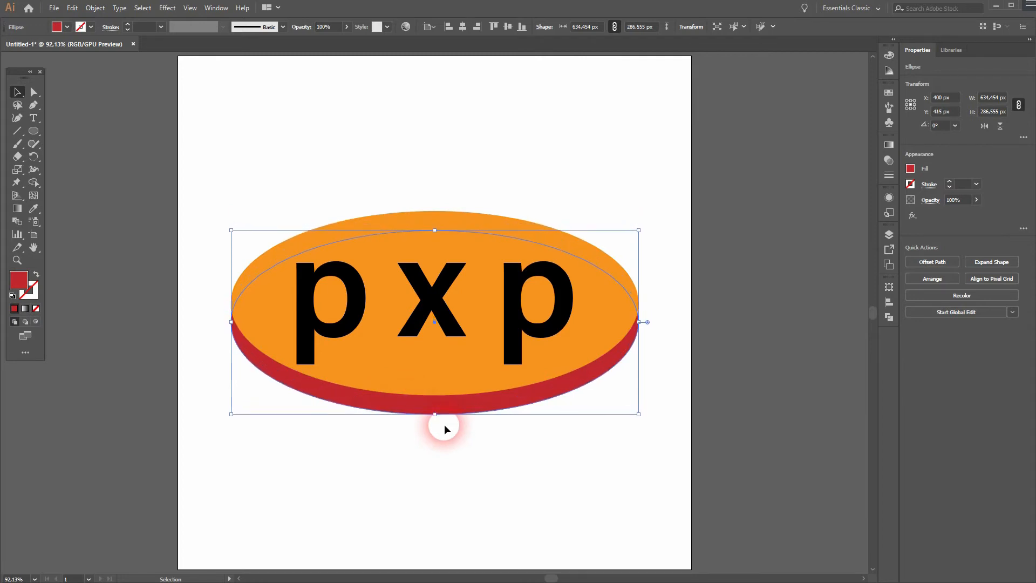
pyautogui.click(518, 507)
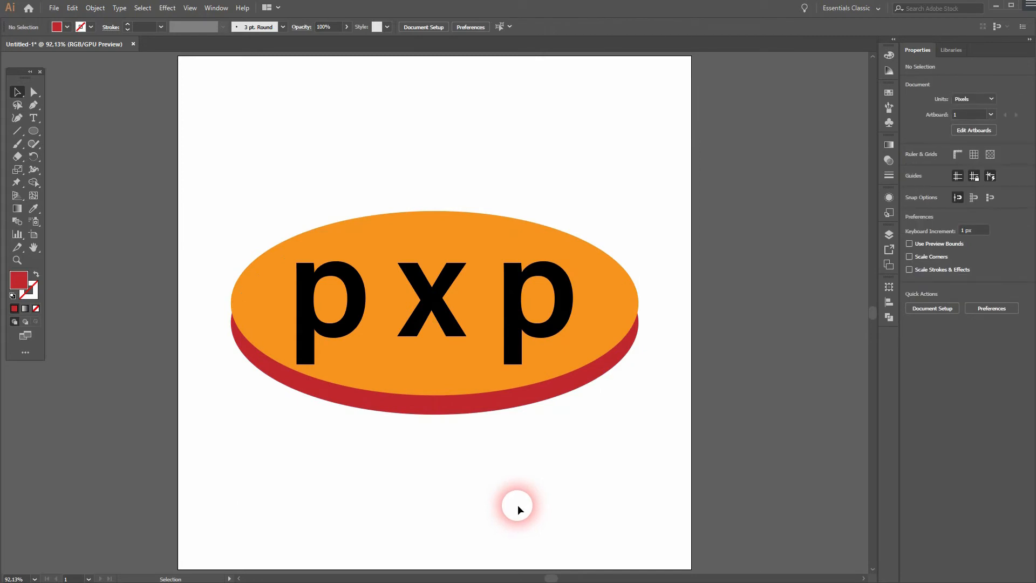
# - Draw a straight line about 37 by 59 px along the outer edge of the x's lower-right leg
pyautogui.moveTo(225, 462); pyautogui.dragTo(741, 127)
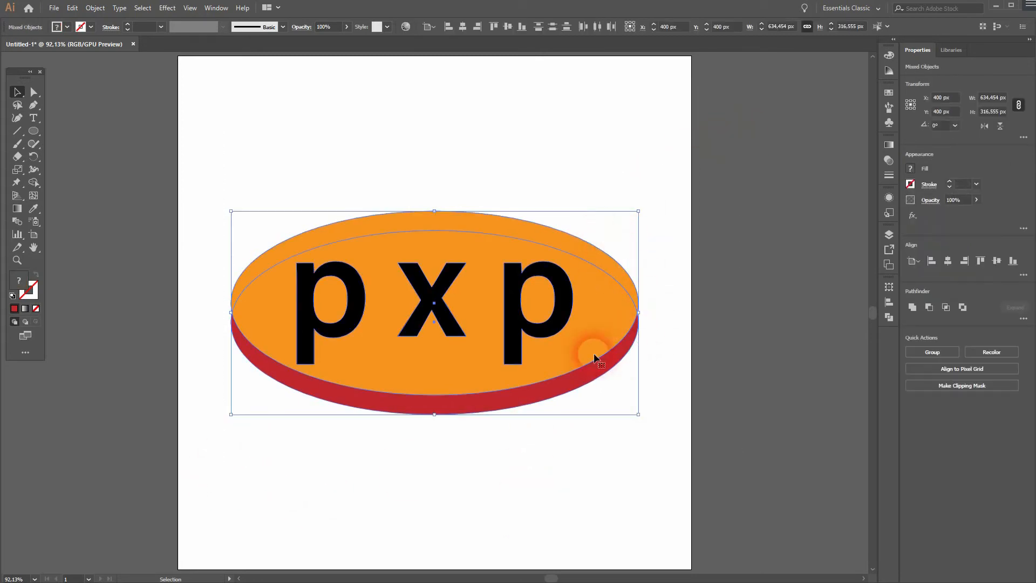
pyautogui.click(490, 483)
pyautogui.hotkey('ctrl', '1')
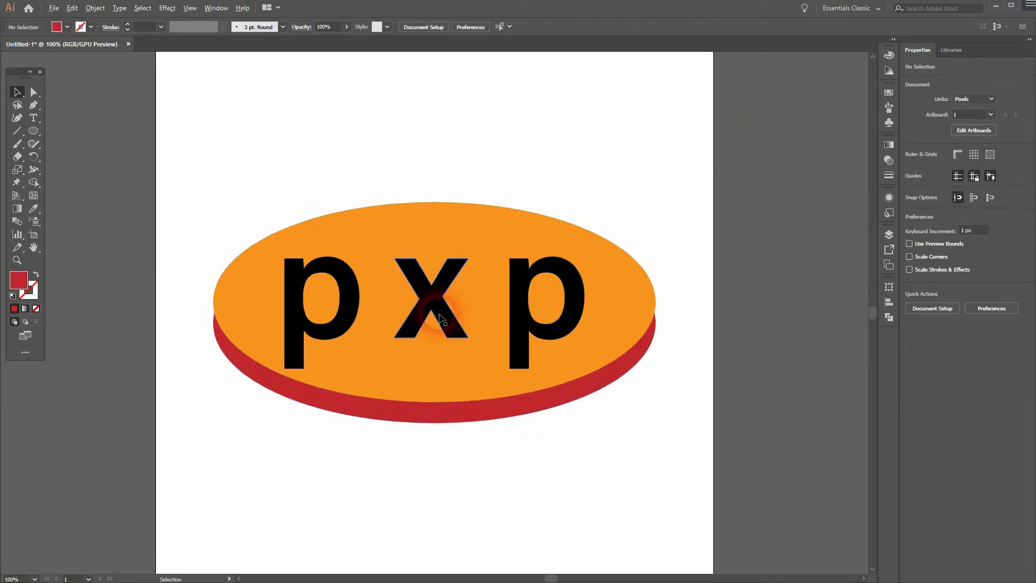
pyautogui.scroll(2, 441, 318)
pyautogui.moveTo(24, 128); pyautogui.dragTo(88, 131)
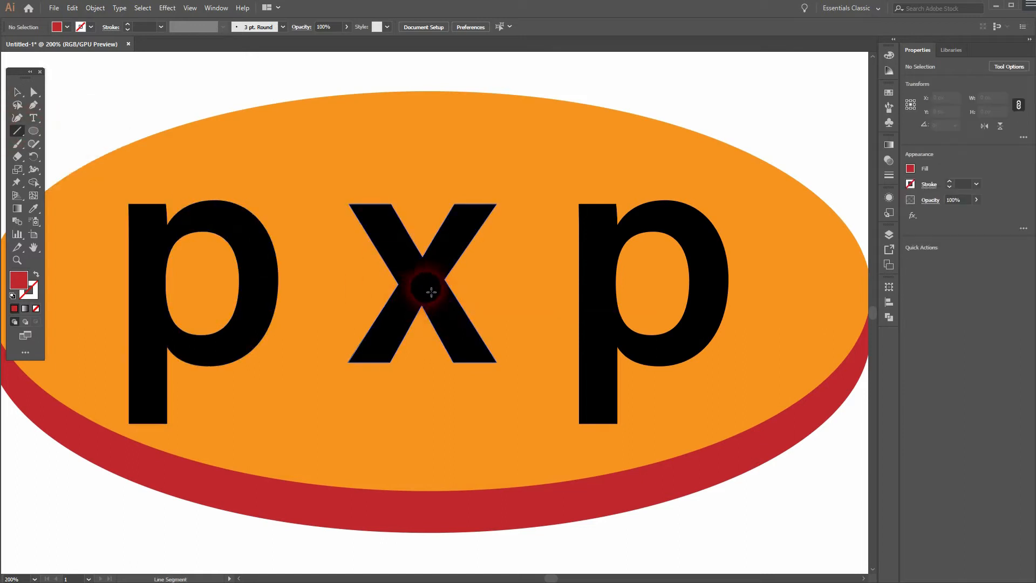
pyautogui.moveTo(445, 279); pyautogui.dragTo(497, 363)
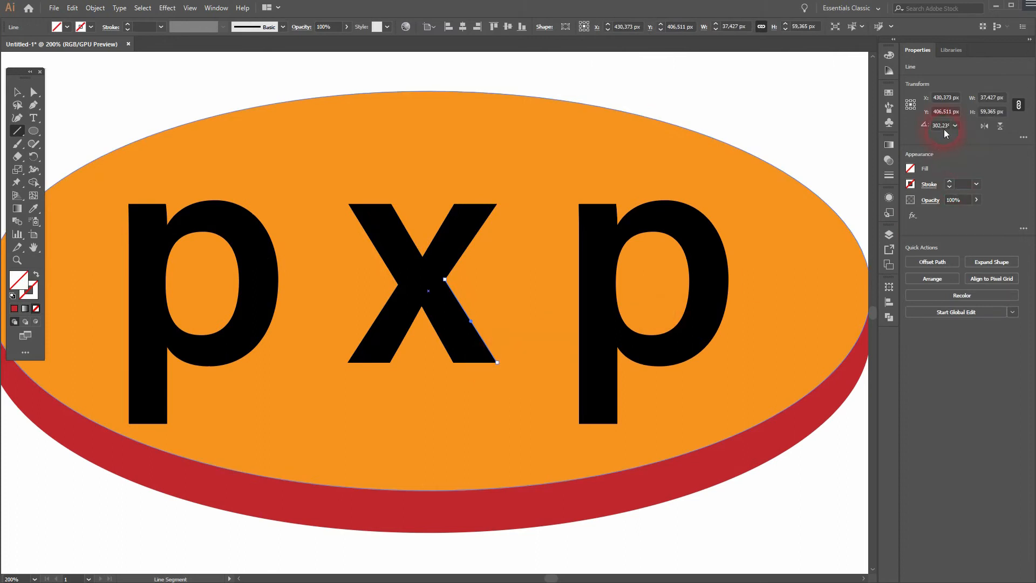
pyautogui.hotkey('ctrl', 'a')
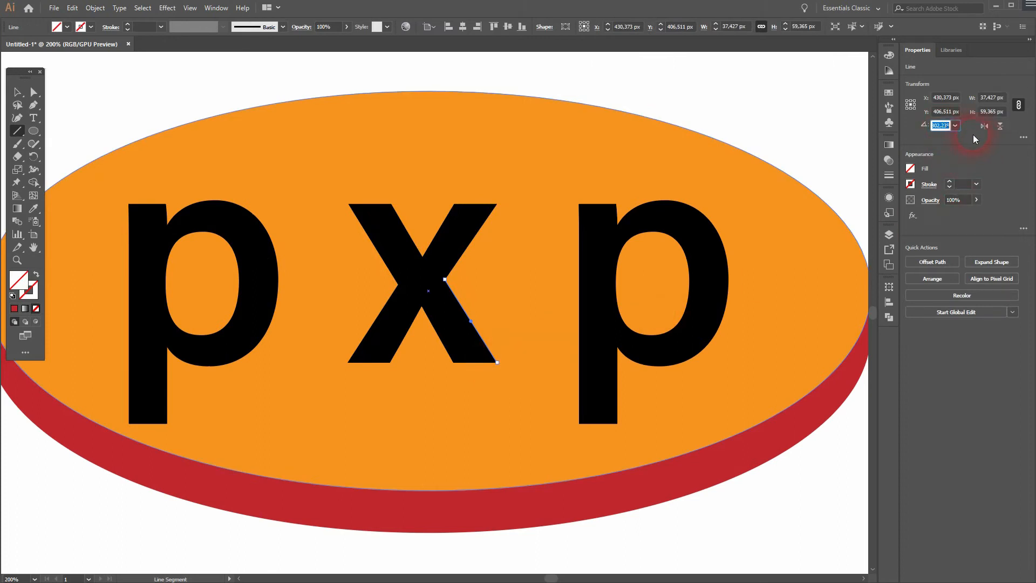
pyautogui.hotkey('ctrl', '+')
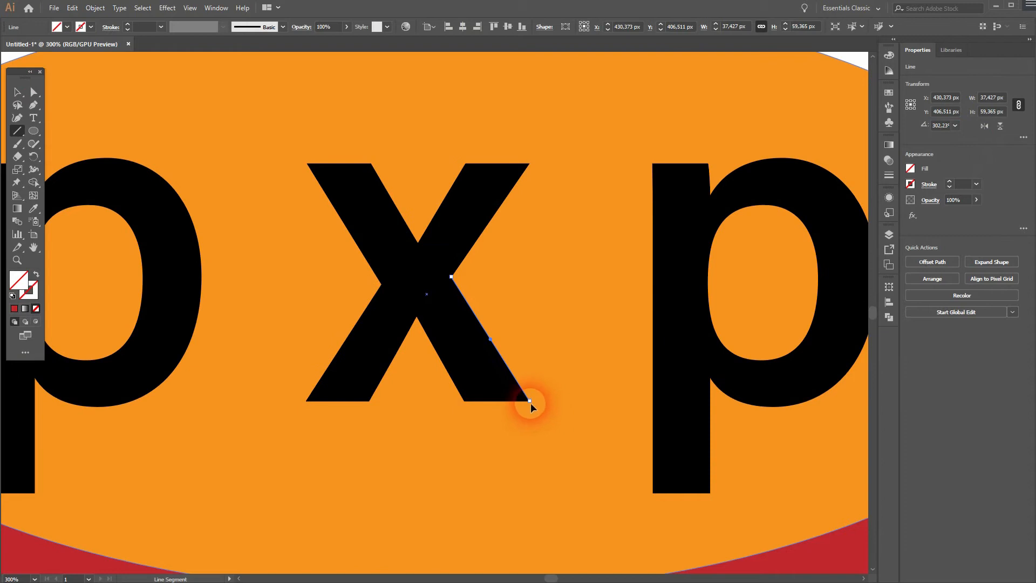
# - Extend the line's lower end along the same diagonal past the ellipses, to about X 525 px, Y 557 px
pyautogui.click(34, 92)
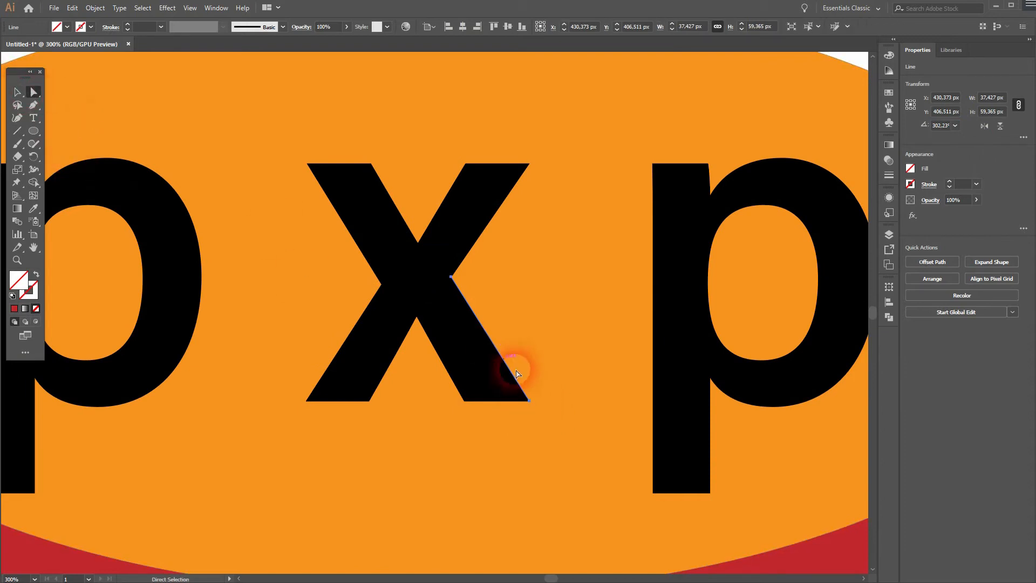
pyautogui.moveTo(529, 401); pyautogui.dragTo(596, 488)
pyautogui.hotkey('ctrl', 'z')
pyautogui.click(529, 401)
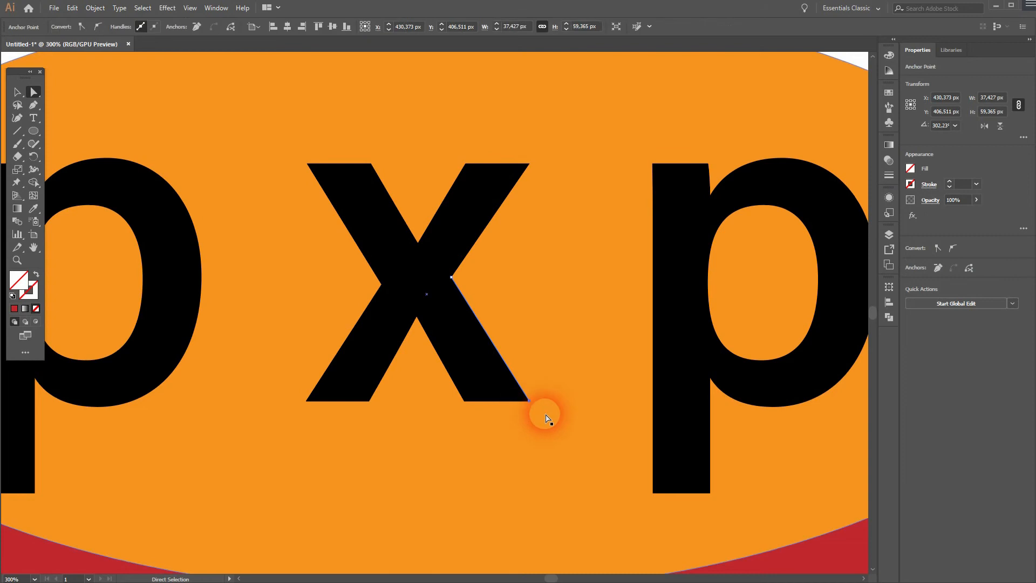
pyautogui.moveTo(602, 513); pyautogui.dragTo(536, 315)
pyautogui.moveTo(468, 210); pyautogui.dragTo(627, 462)
pyautogui.moveTo(335, 192); pyautogui.dragTo(522, 449)
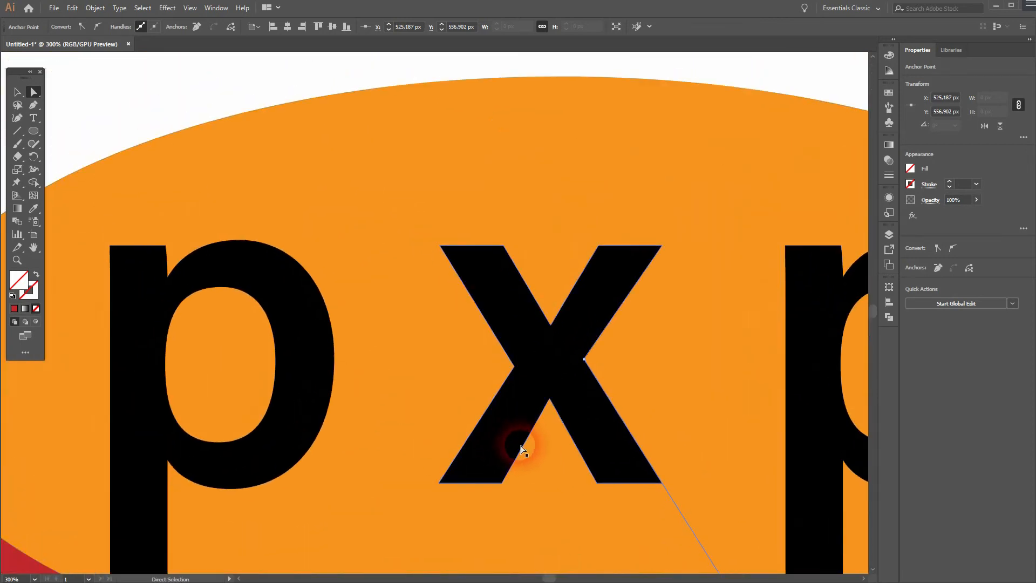
# - Draw a straight line about 36 by 58 px along the outer edge of the x's upper-left arm
pyautogui.click(17, 131)
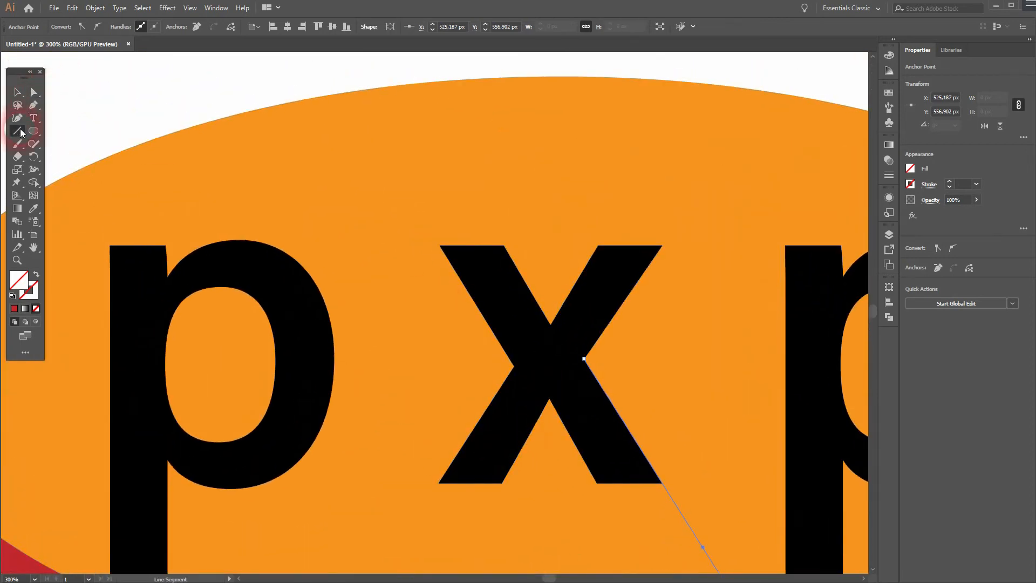
pyautogui.click(514, 362)
pyautogui.click(538, 326)
pyautogui.click(533, 282)
pyautogui.click(545, 329)
pyautogui.moveTo(515, 365)
pyautogui.mouseDown()
pyautogui.moveTo(437, 259)
pyautogui.moveTo(440, 245)
pyautogui.mouseUp()
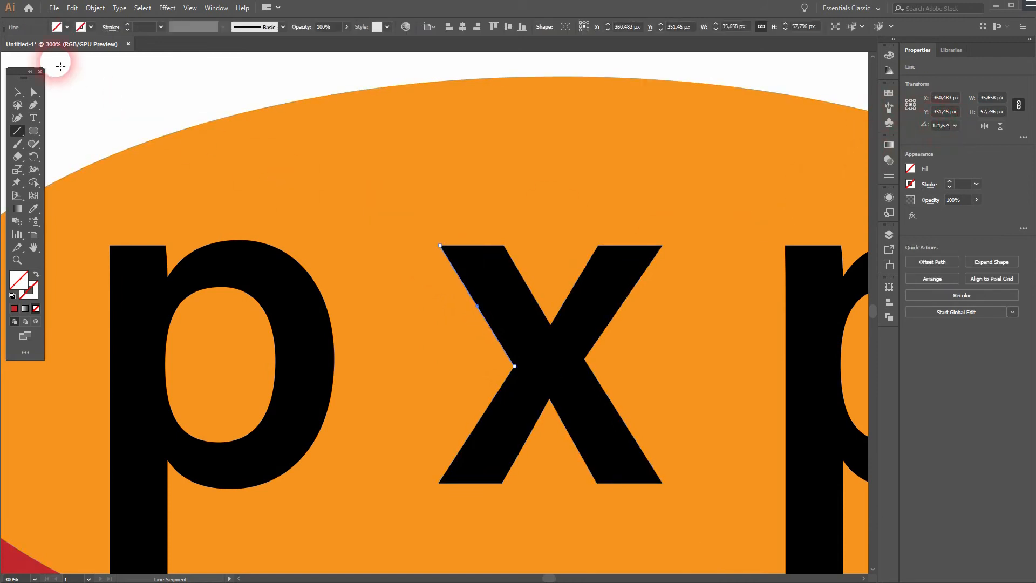
# - Extend the upper-left line's outer end diagonally past the orange ellipse, to about X 295 px, Y 245 px
pyautogui.click(34, 92)
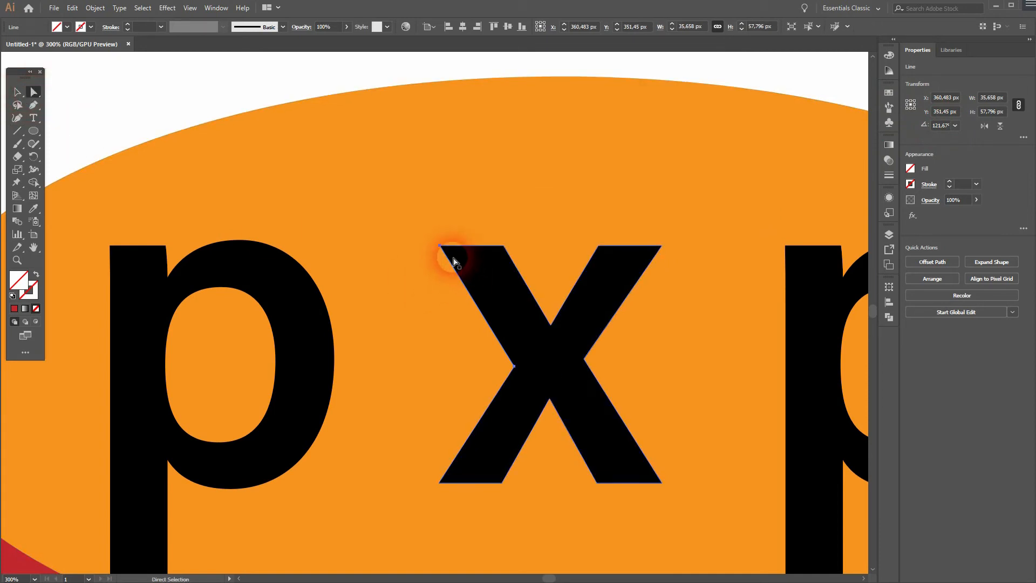
pyautogui.click(440, 247)
pyautogui.moveTo(440, 247); pyautogui.dragTo(339, 82)
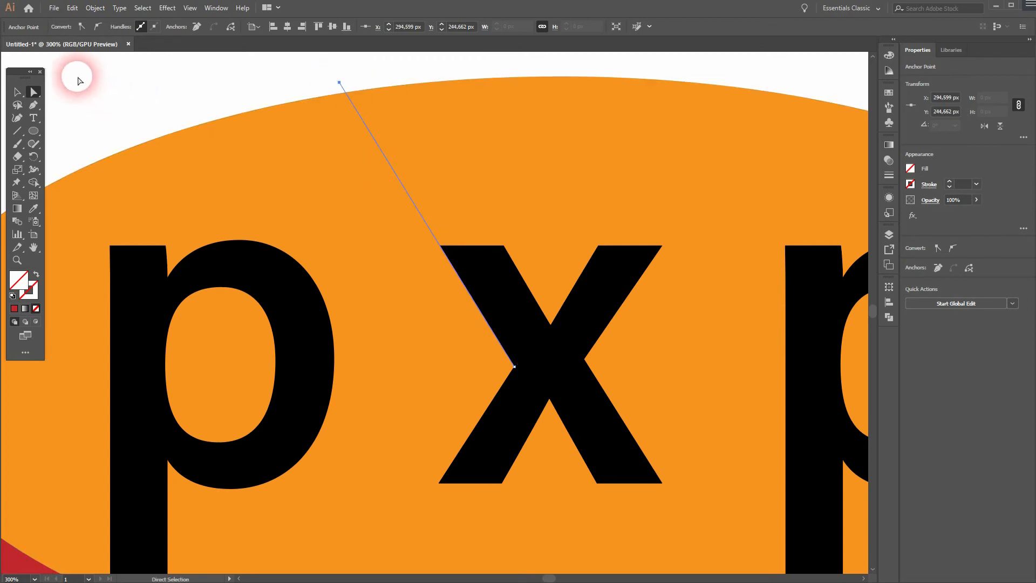
pyautogui.click(23, 91)
pyautogui.hotkey('ctrl', '0')
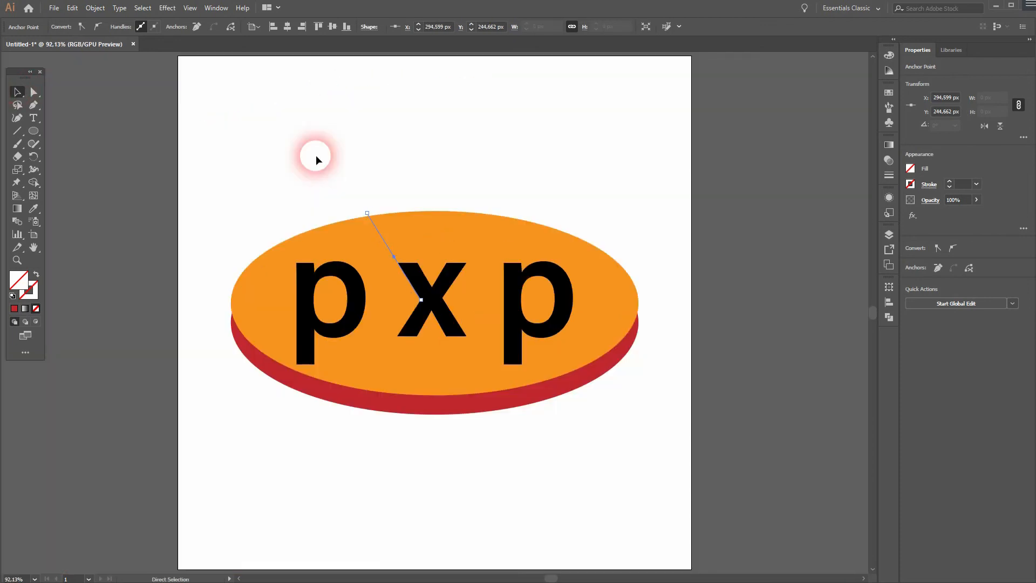
# - Select all the artwork and fill the first p's counter with dark red using Shape Builder
pyautogui.moveTo(215, 449); pyautogui.dragTo(685, 144)
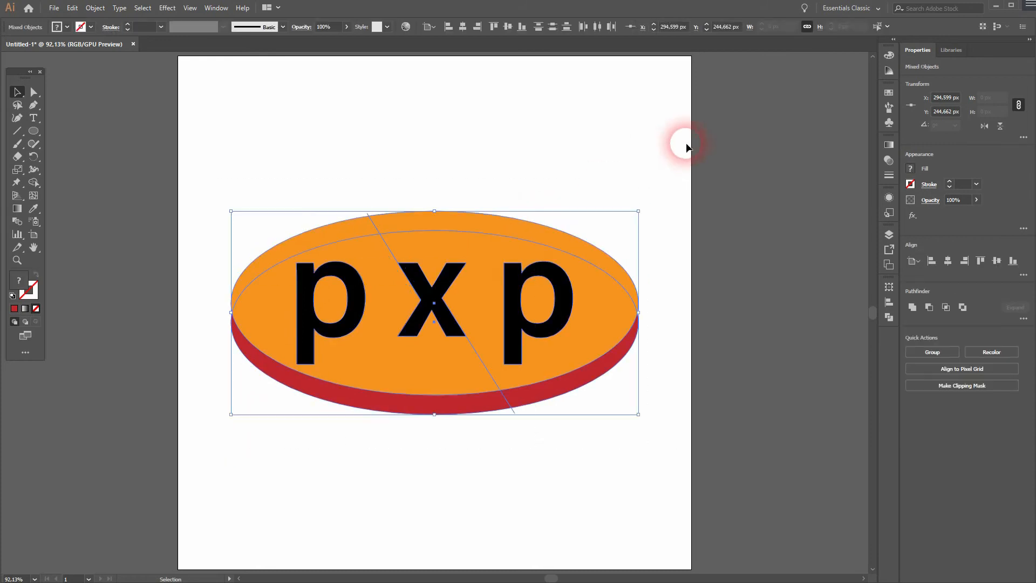
pyautogui.click(33, 186)
pyautogui.click(68, 27)
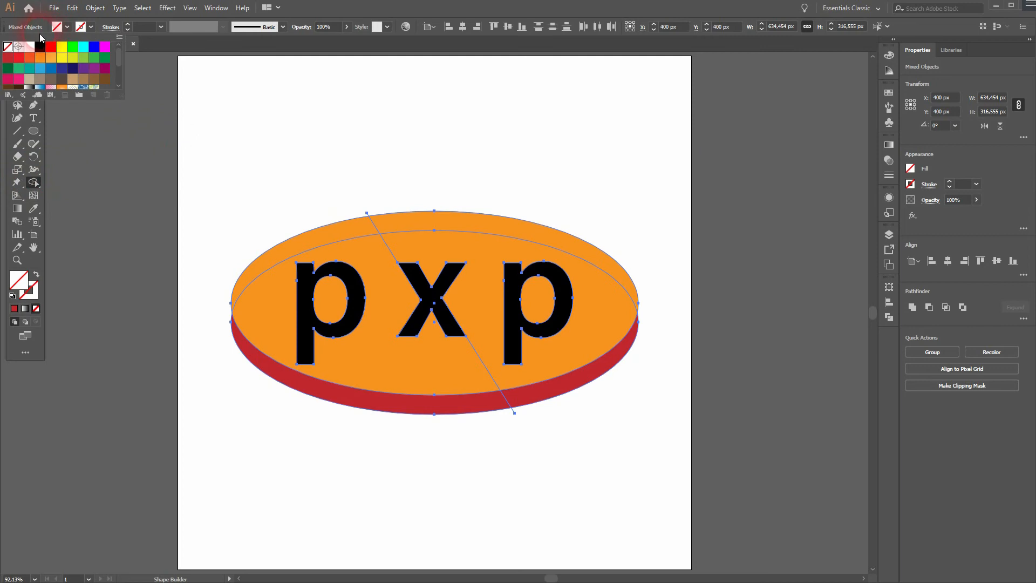
pyautogui.click(7, 57)
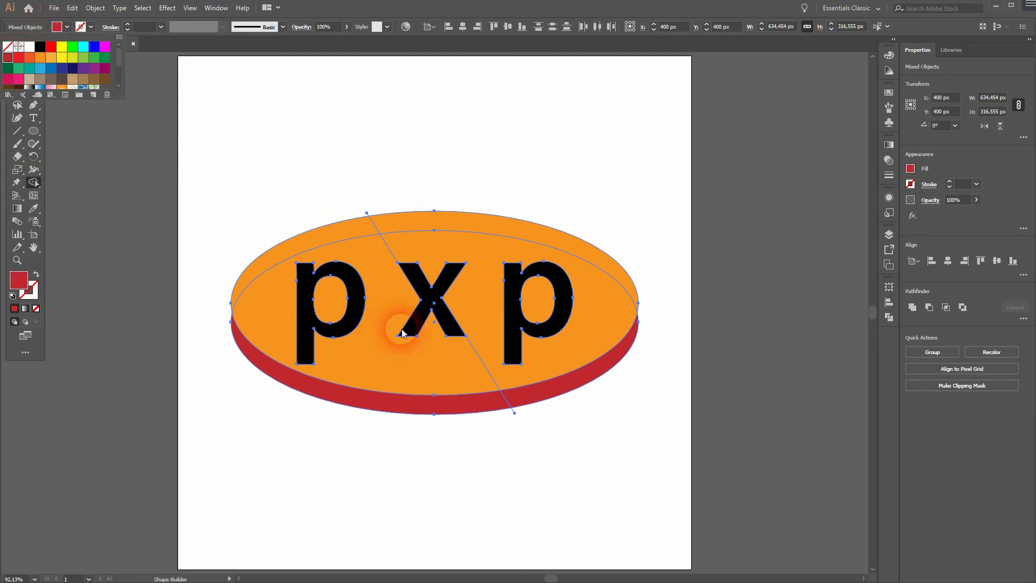
pyautogui.click(333, 299)
# - Merge the ellipse area left of the diagonal into one dark red shape and remove the rim beneath it
pyautogui.scroll(2, 372, 330)
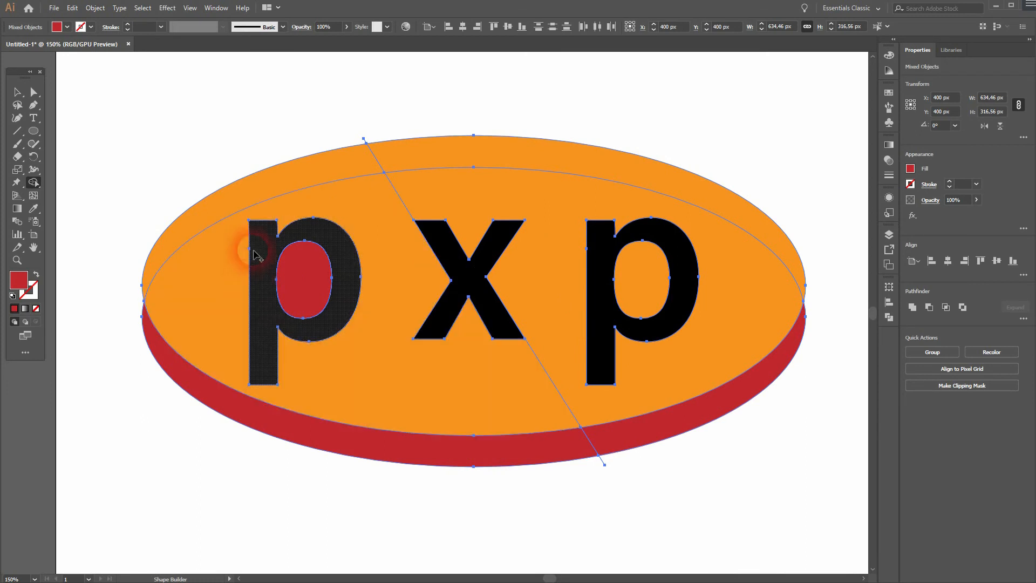
pyautogui.moveTo(214, 254); pyautogui.dragTo(227, 208)
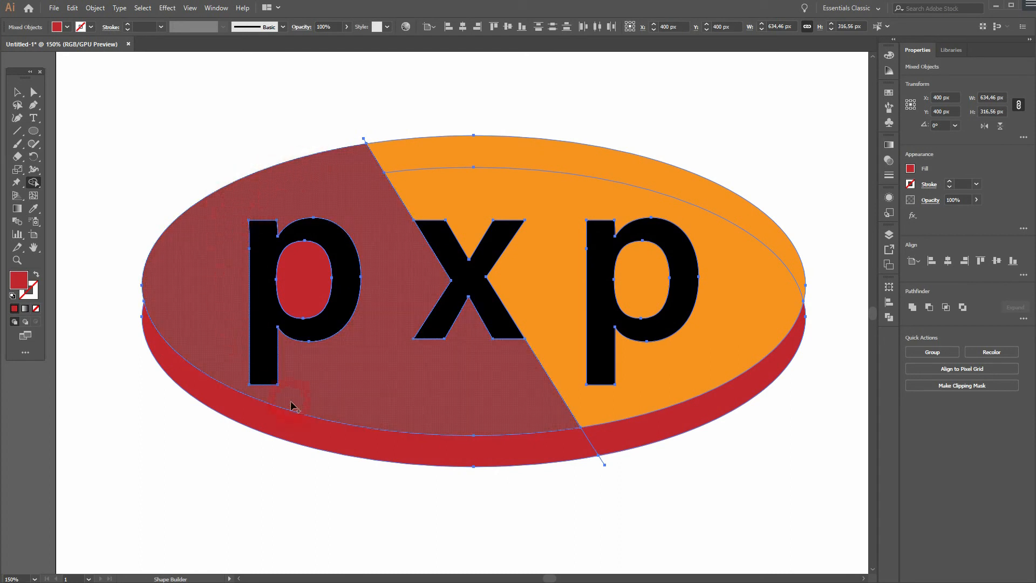
pyautogui.keyDown('alt'); pyautogui.click(342, 440); pyautogui.keyUp('alt')
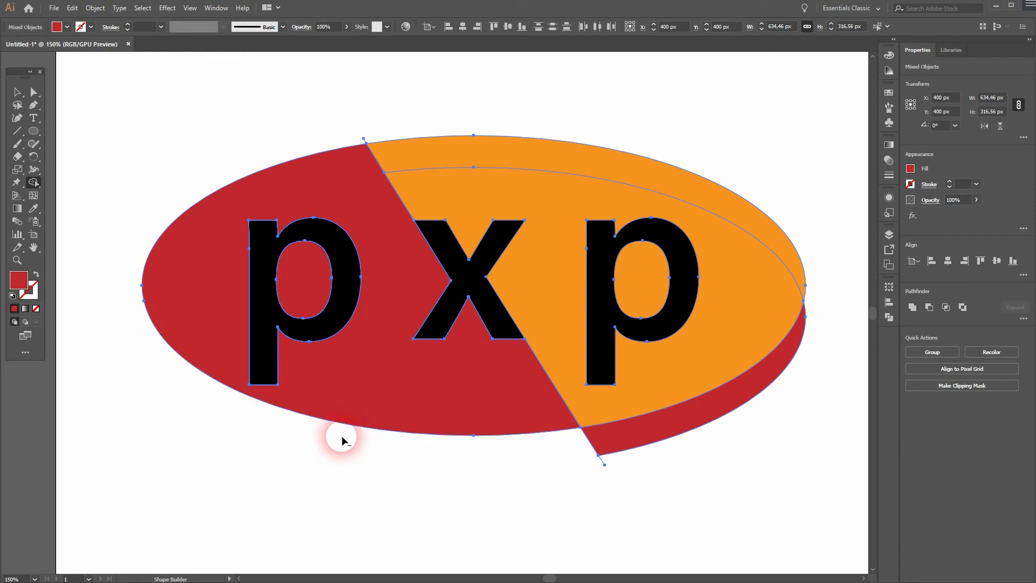
# - Merge the right part and its lower rim in orange, remove the upper rim sliver, and fill the second p's counter orange
pyautogui.click(67, 26)
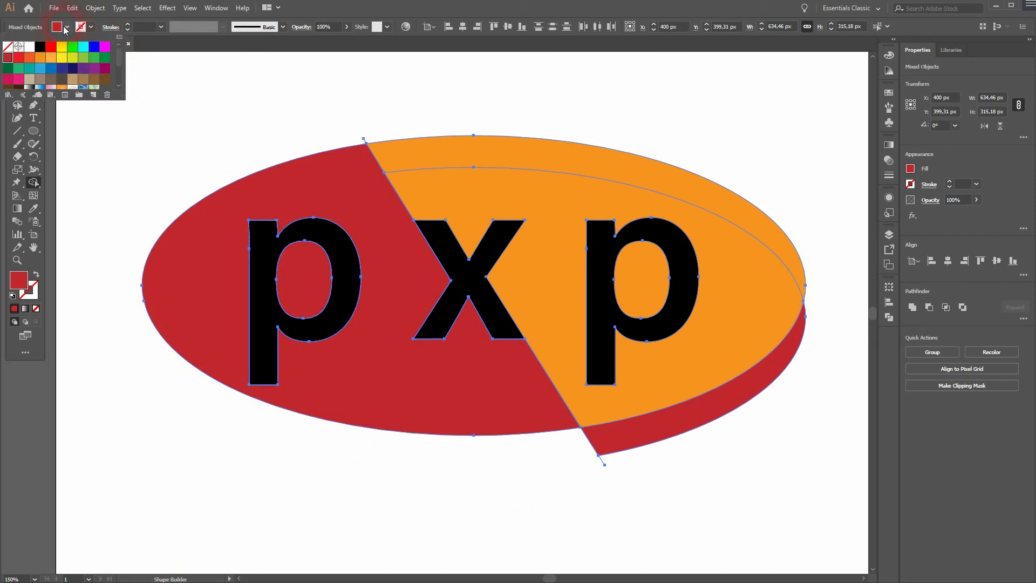
pyautogui.click(43, 59)
pyautogui.moveTo(752, 309)
pyautogui.mouseDown()
pyautogui.moveTo(779, 312)
pyautogui.moveTo(777, 286)
pyautogui.moveTo(789, 359)
pyautogui.mouseUp()
pyautogui.keyDown('alt'); pyautogui.click(792, 247); pyautogui.keyUp('alt')
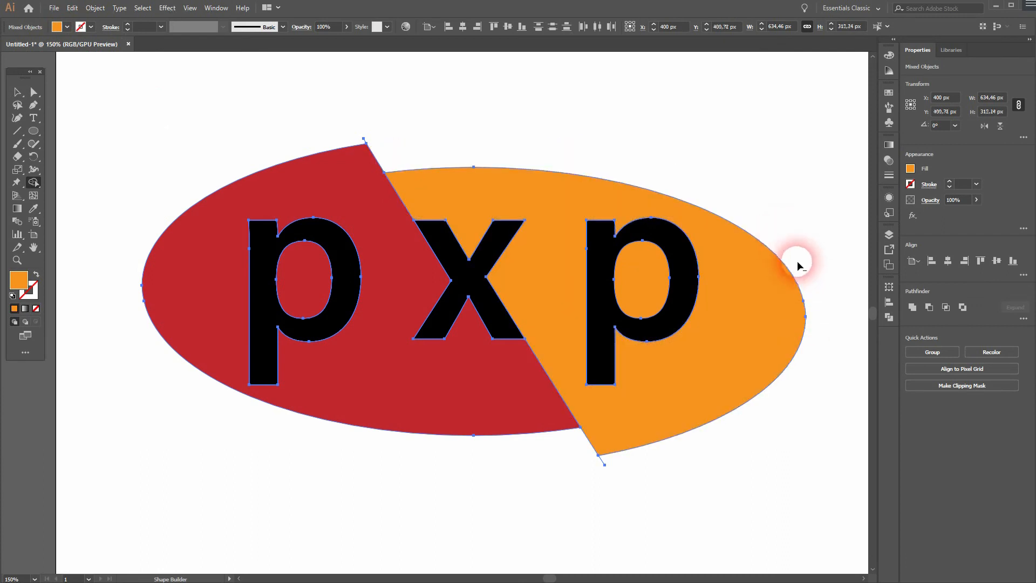
pyautogui.click(658, 278)
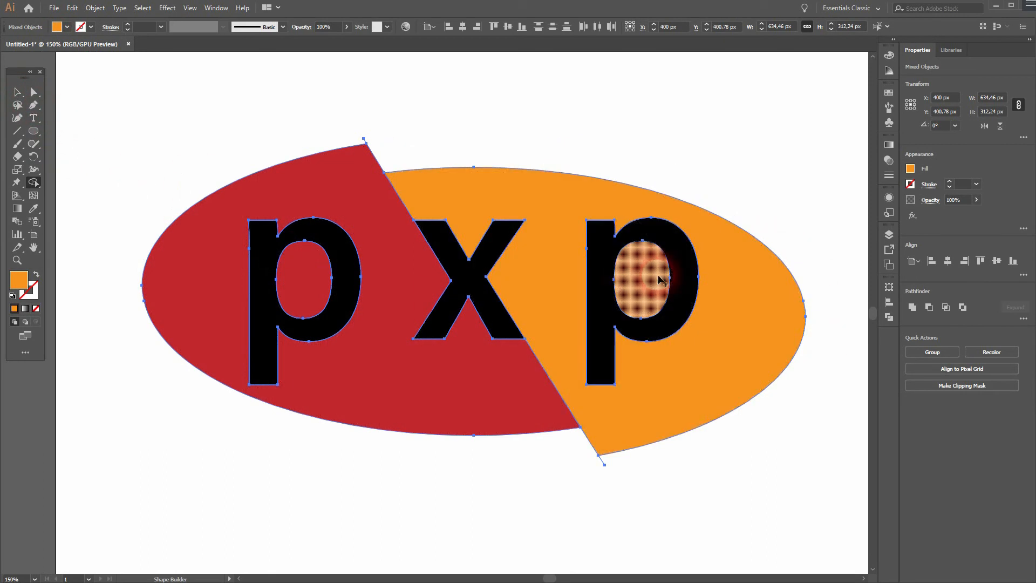
# - Delete the leftover line stubs at both ends of the diagonal cut
pyautogui.click(16, 91)
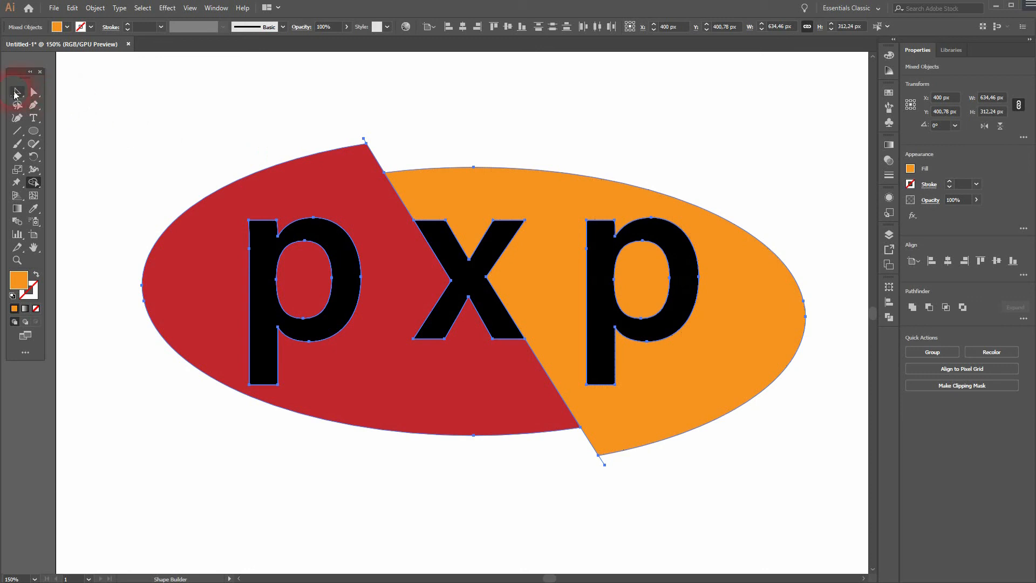
pyautogui.click(340, 134)
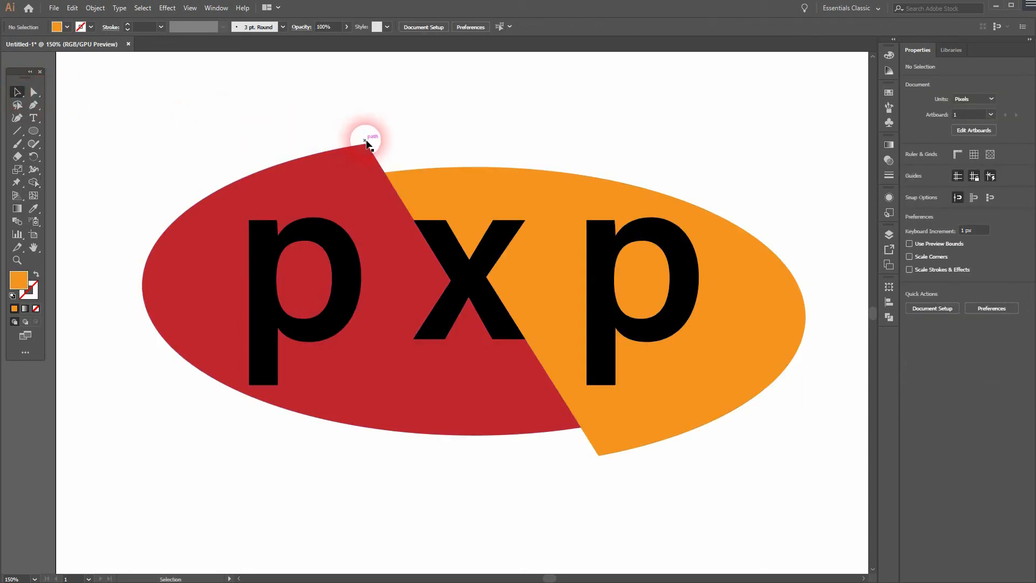
pyautogui.click(365, 139)
pyautogui.click(612, 481)
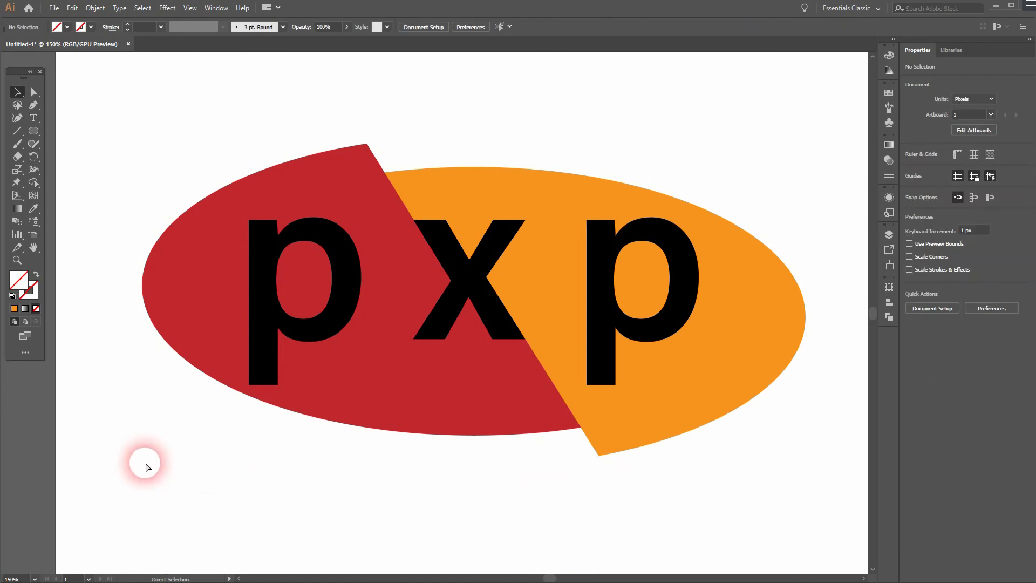
# - Fill the pxp letter group with white
pyautogui.hotkey('ctrl', '0')
pyautogui.moveTo(257, 406); pyautogui.dragTo(662, 228)
pyautogui.click(645, 178)
pyautogui.click(513, 324)
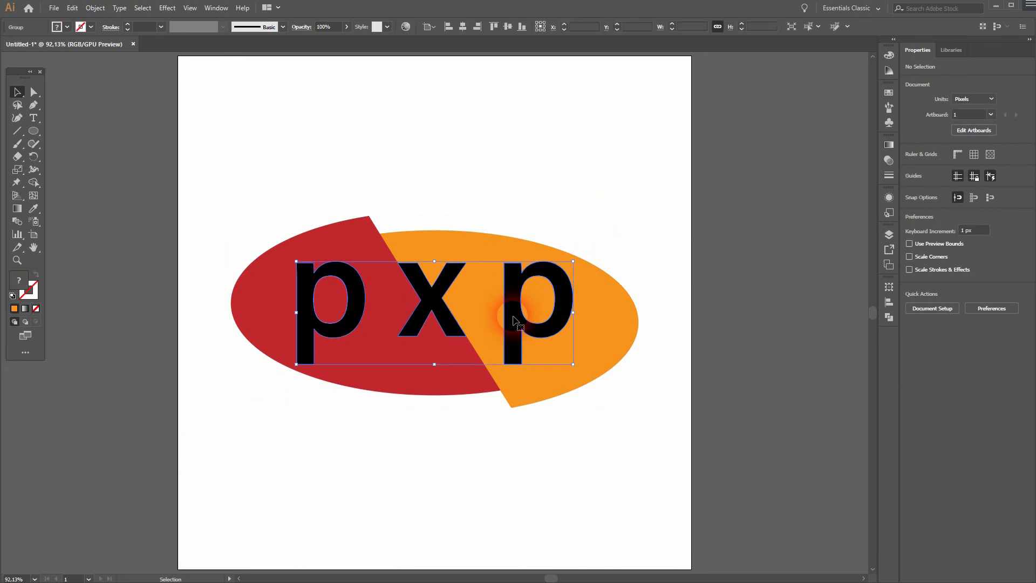
pyautogui.click(57, 27)
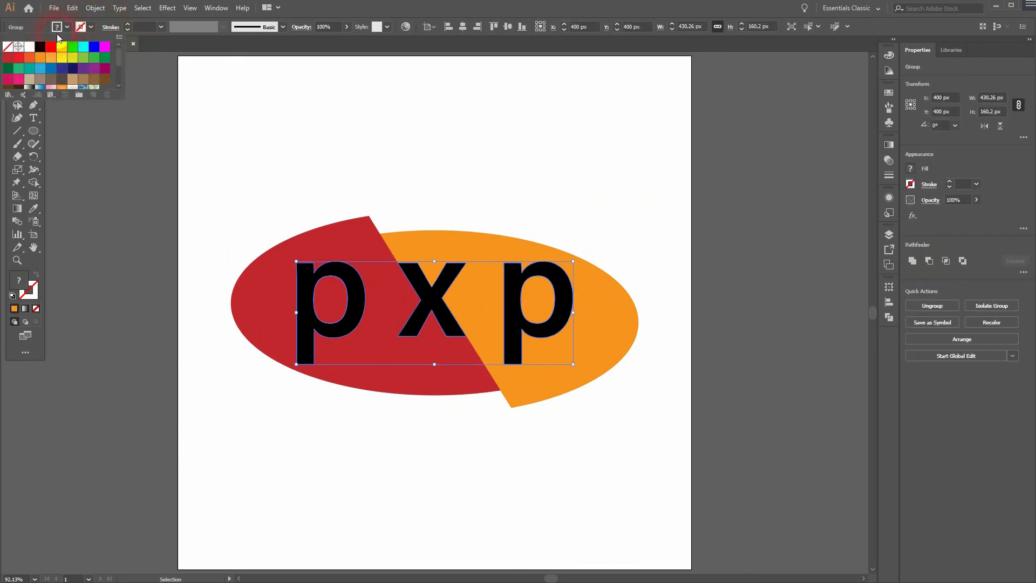
pyautogui.click(29, 46)
pyautogui.click(444, 166)
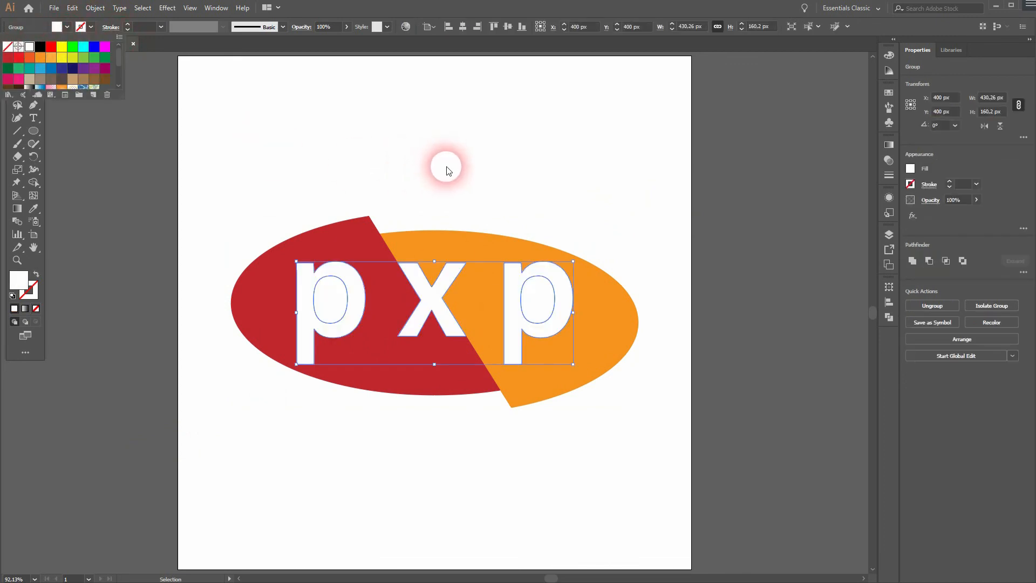
pyautogui.click(479, 169)
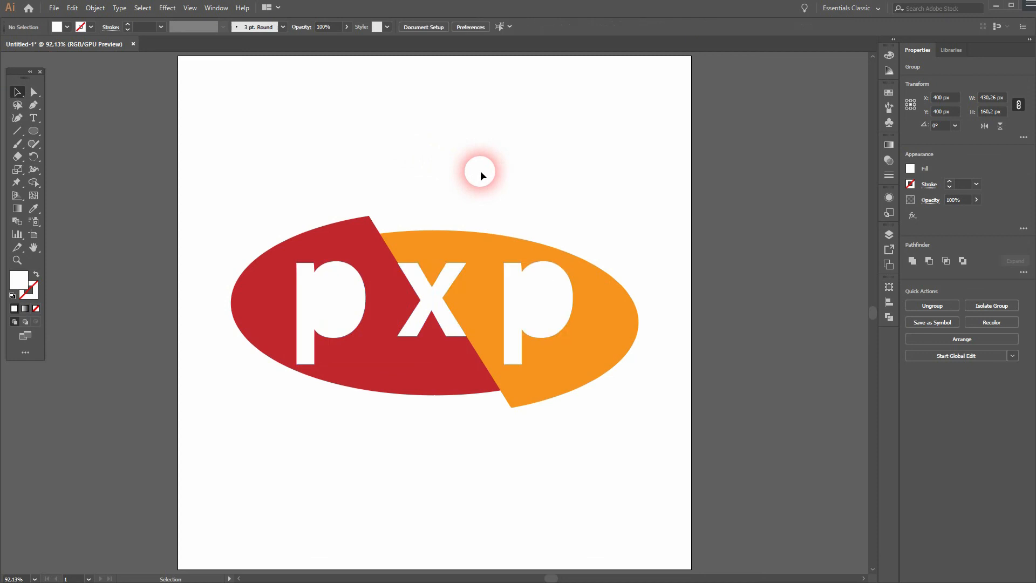
# - Ungroup the pxp letters completely so that each letter and counter is a separate object
pyautogui.click(541, 300)
pyautogui.click(95, 7)
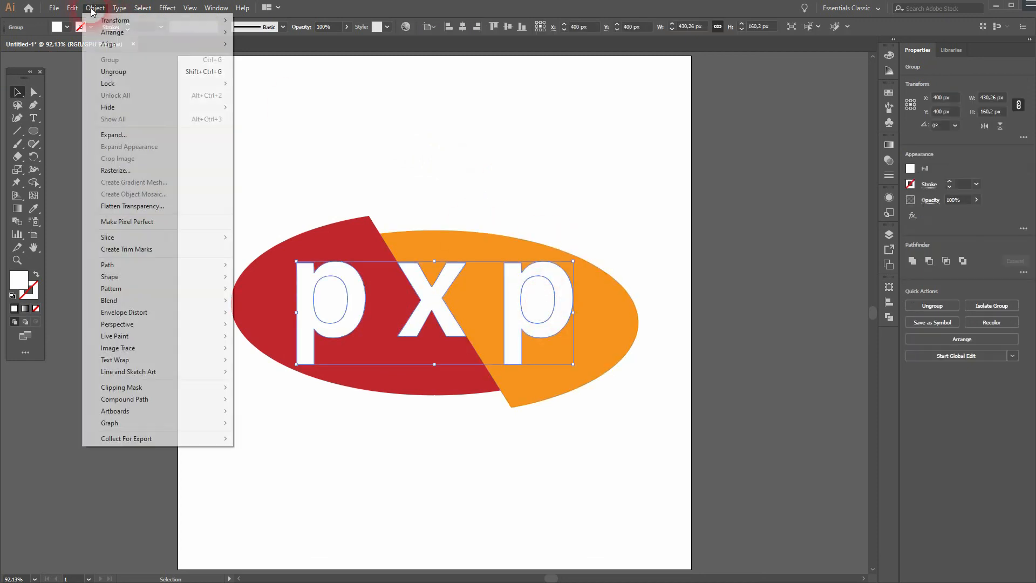
pyautogui.click(116, 71)
pyautogui.click(95, 7)
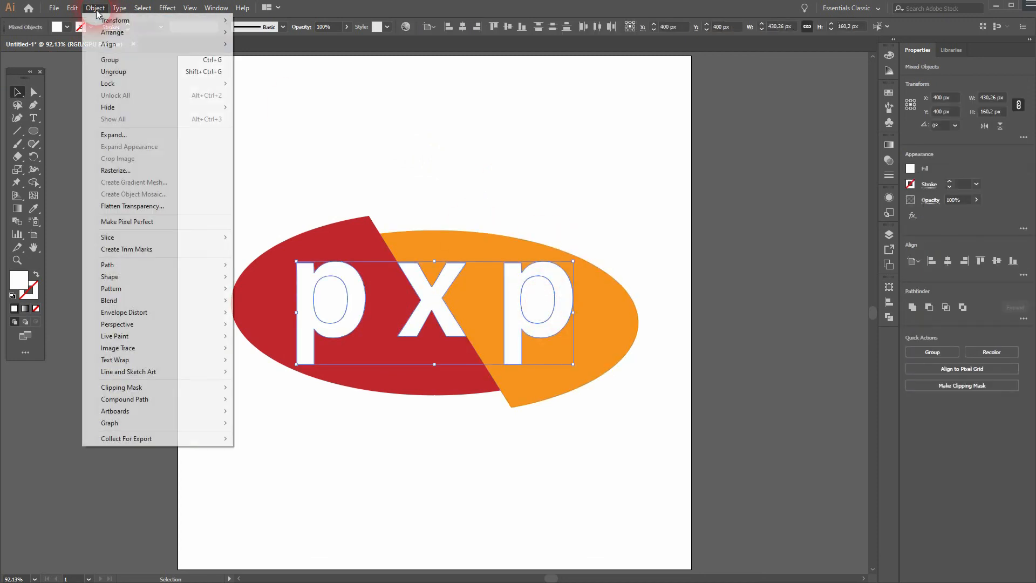
pyautogui.click(130, 71)
pyautogui.click(454, 166)
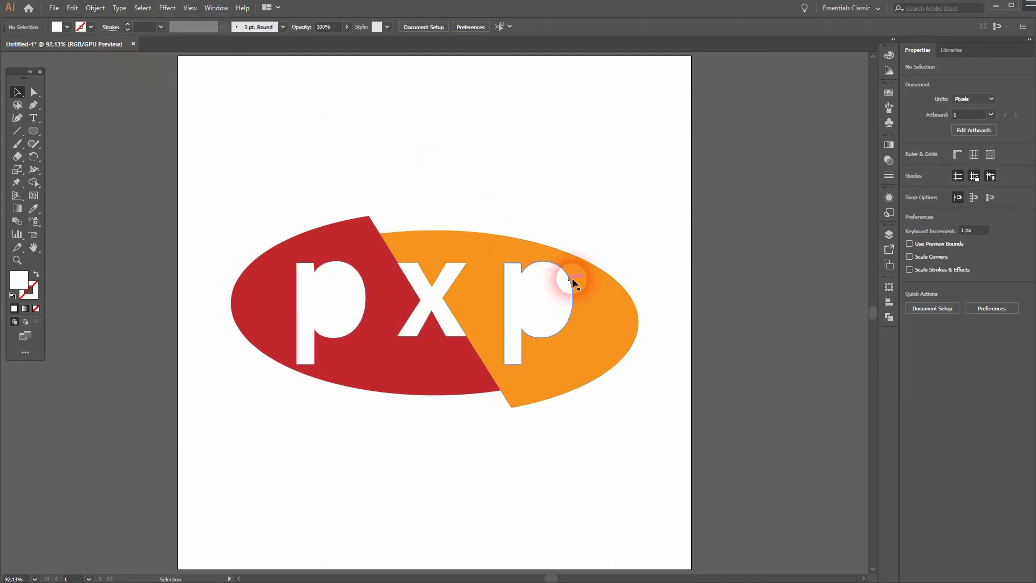
# - Fill the counter of the second p with the orange of the right half
pyautogui.click(538, 302)
pyautogui.click(66, 27)
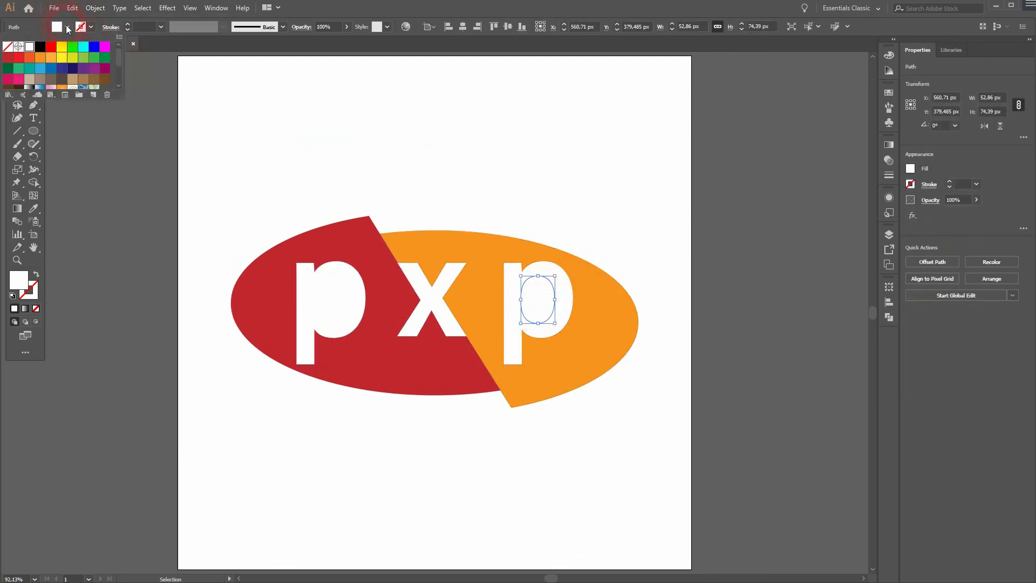
pyautogui.click(40, 57)
pyautogui.click(323, 185)
pyautogui.click(294, 183)
# - Fill the counter of the first p with the red of the left half
pyautogui.click(332, 298)
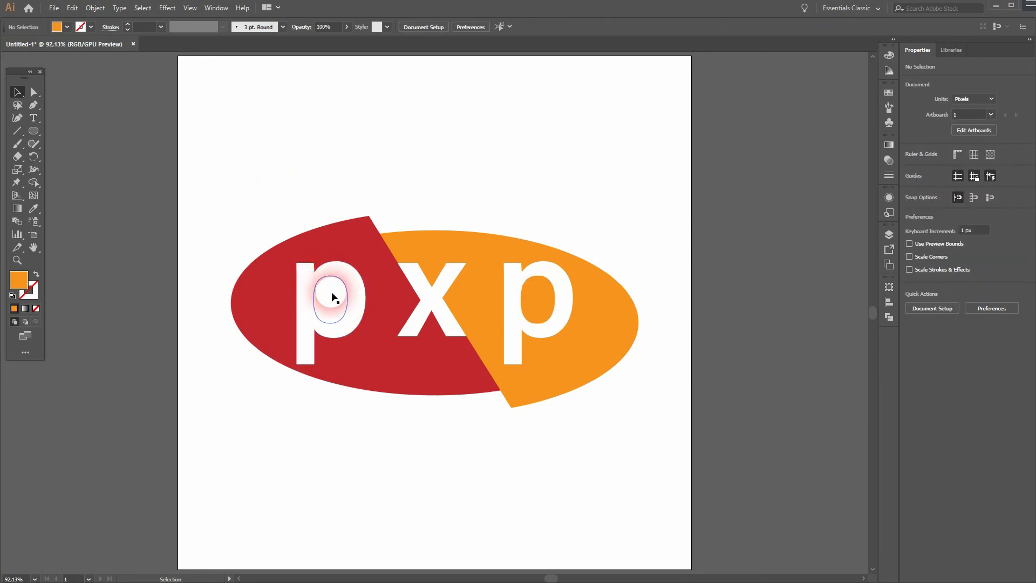
pyautogui.click(57, 27)
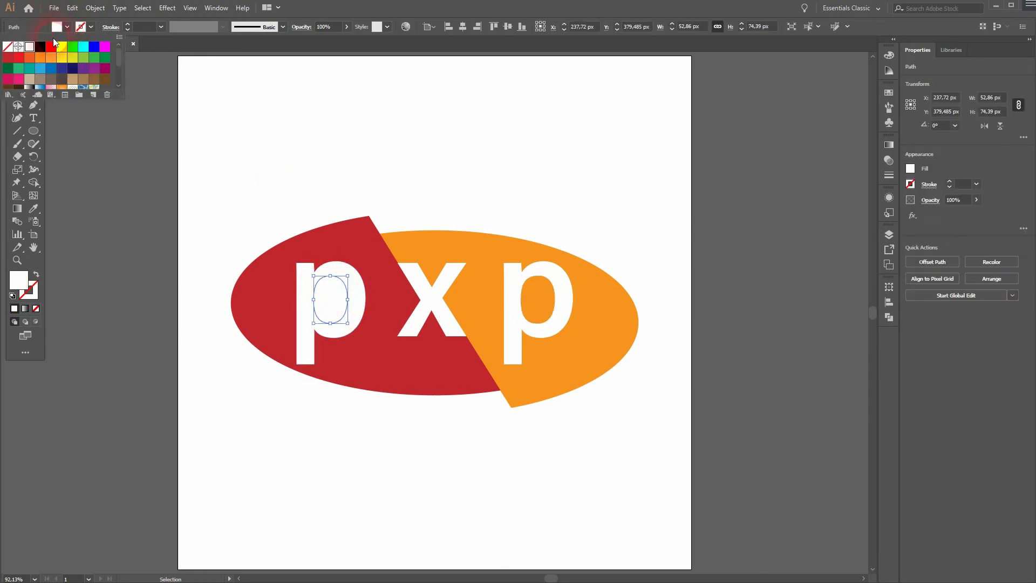
pyautogui.click(18, 57)
pyautogui.click(324, 190)
pyautogui.click(384, 156)
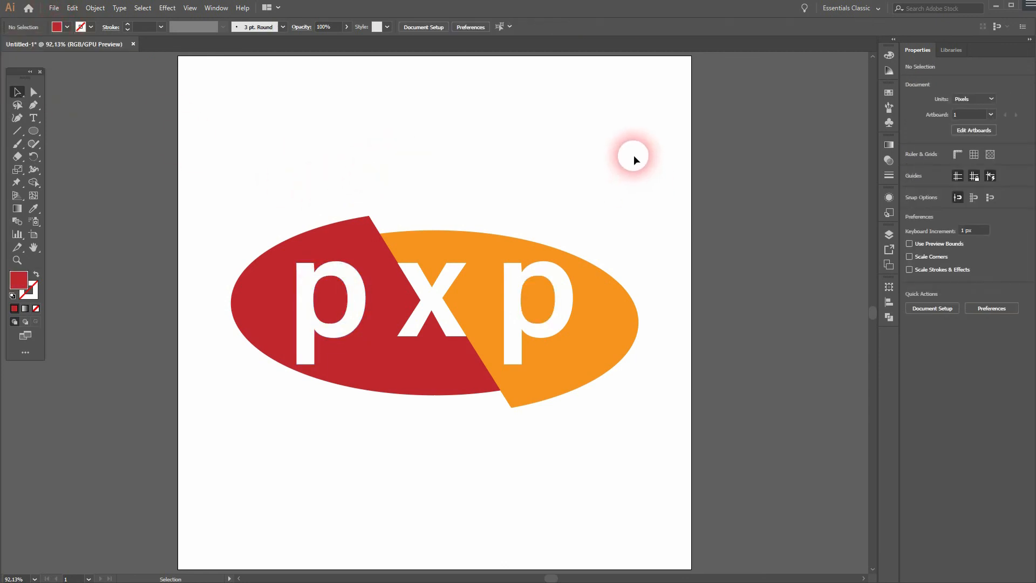